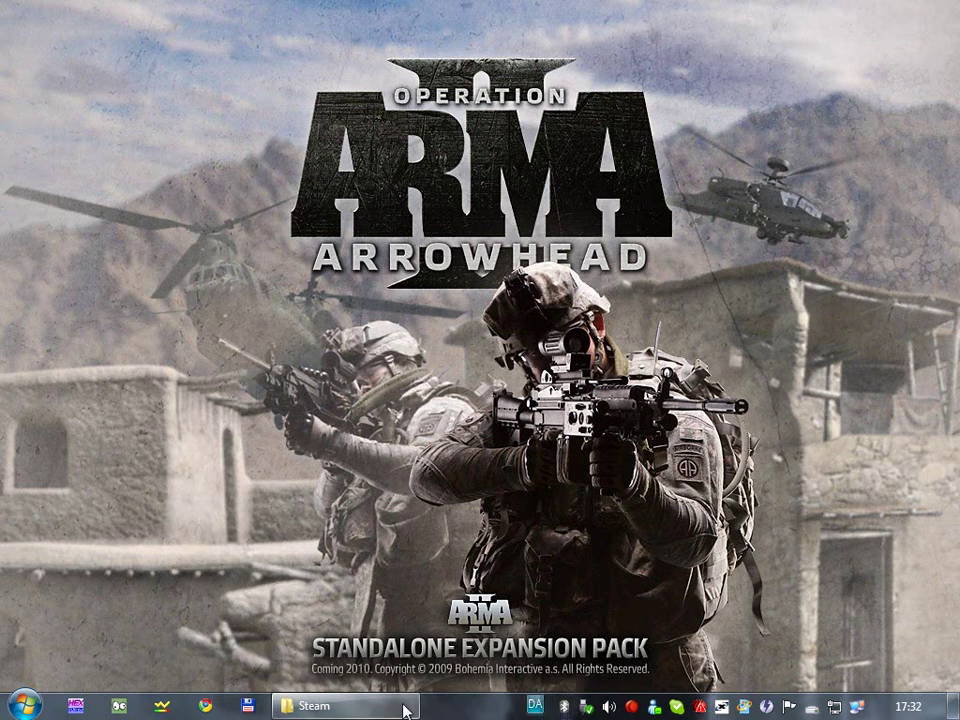
Open the skins folder inside the Steam installation folder and view its Original skin folder
{"action": "left_click", "coordinate": [364, 707]}
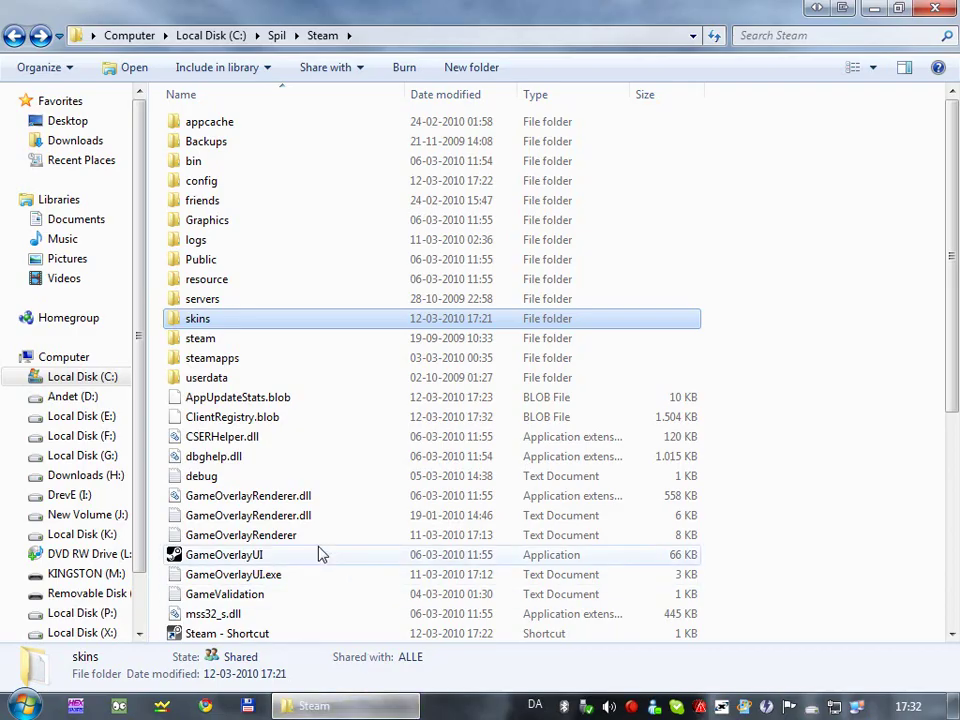
{"action": "left_click", "coordinate": [226, 287]}
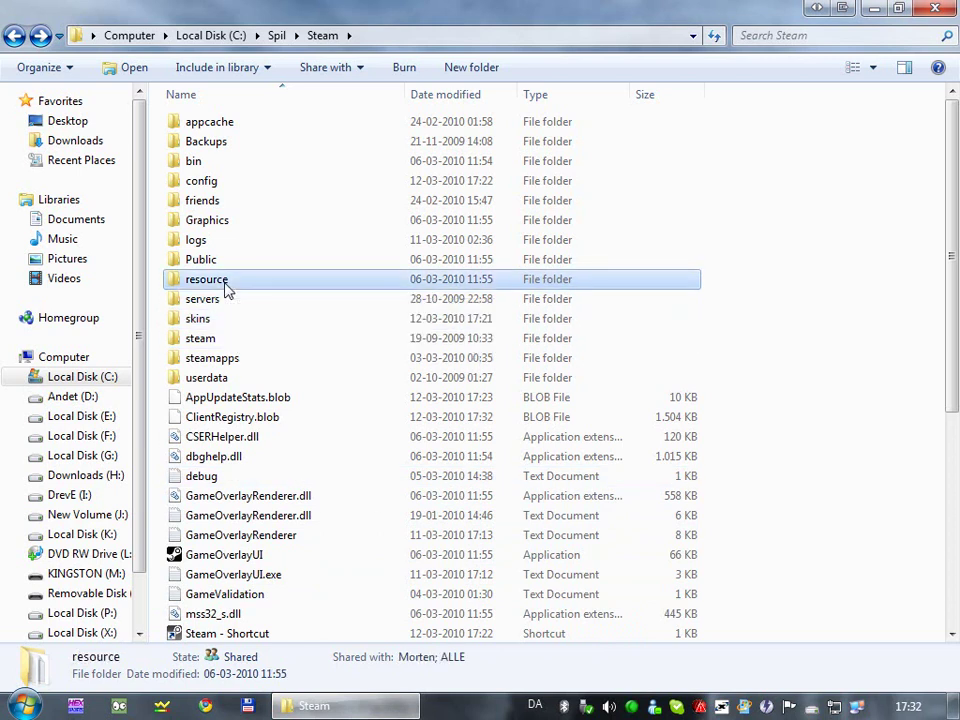
{"action": "right_click", "coordinate": [226, 287]}
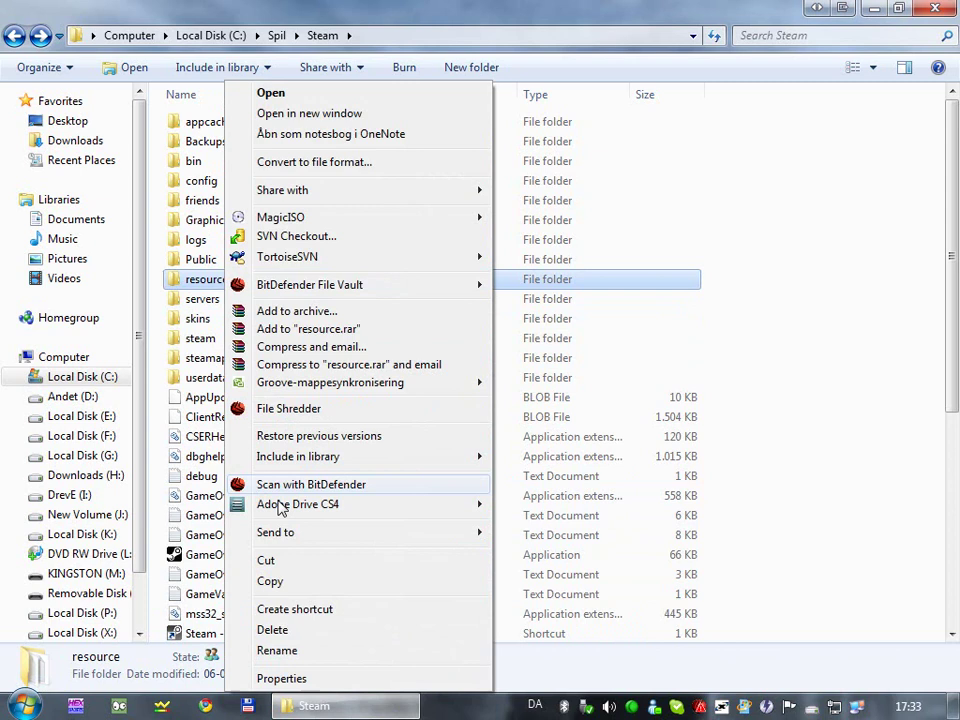
{"action": "left_click", "coordinate": [172, 316]}
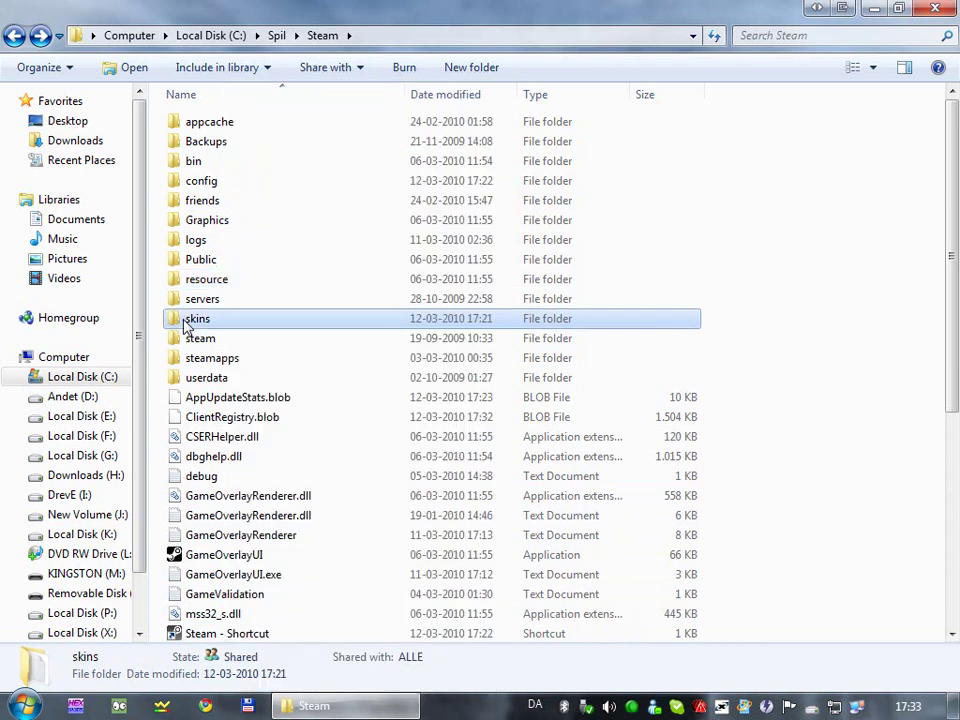
{"action": "double_click", "coordinate": [178, 318]}
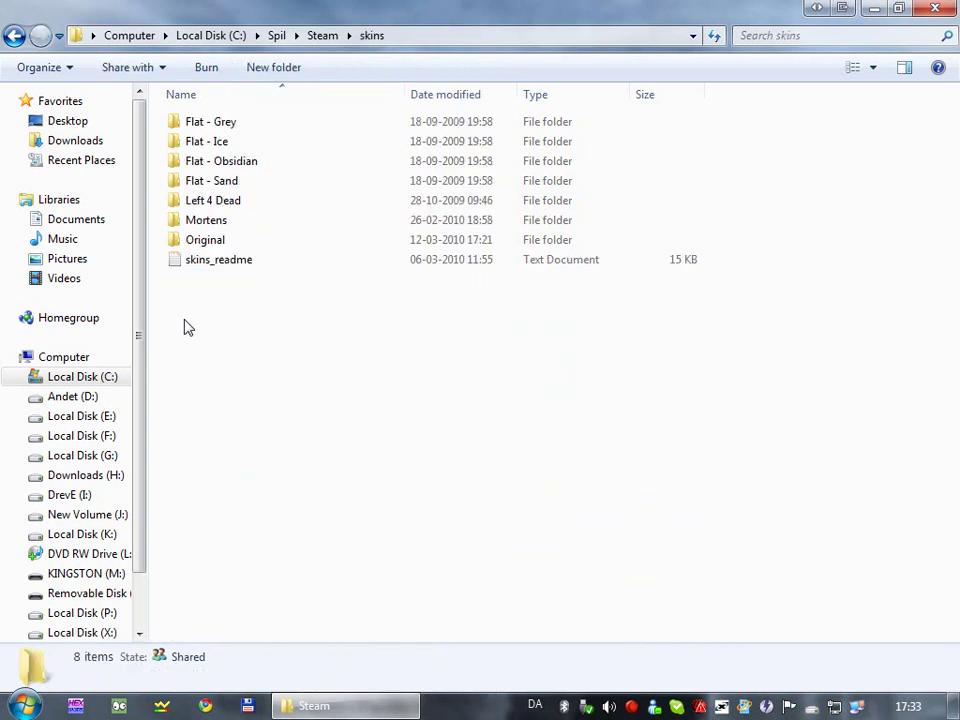
{"action": "left_click", "coordinate": [184, 246]}
{"action": "double_click", "coordinate": [184, 246]}
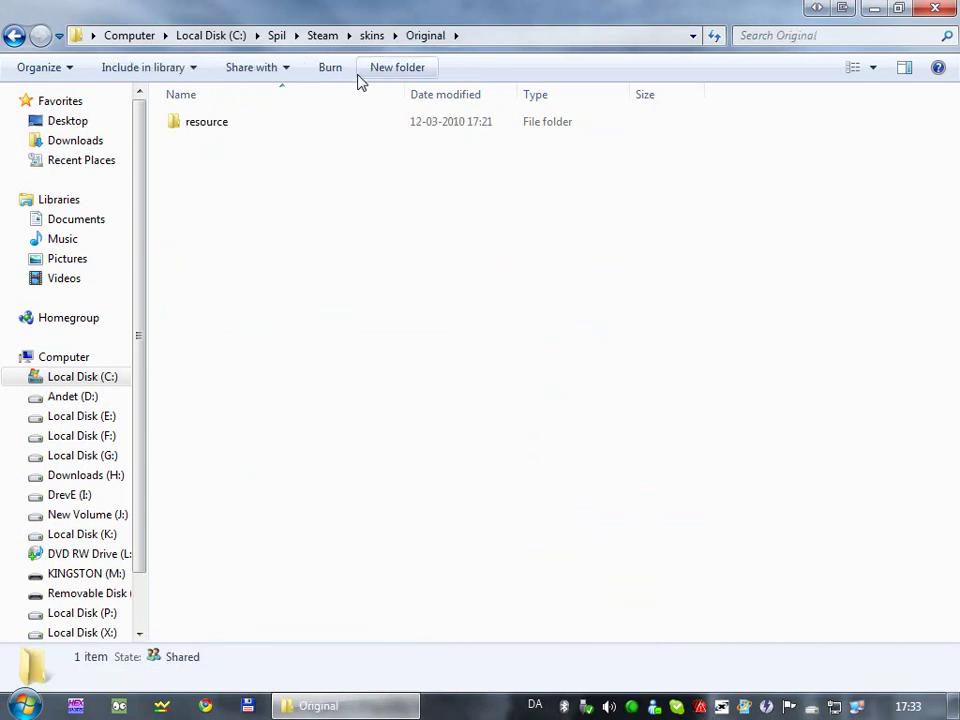
Go back up to the Steam folder and view the contents of its resource folder
{"action": "left_click", "coordinate": [371, 36]}
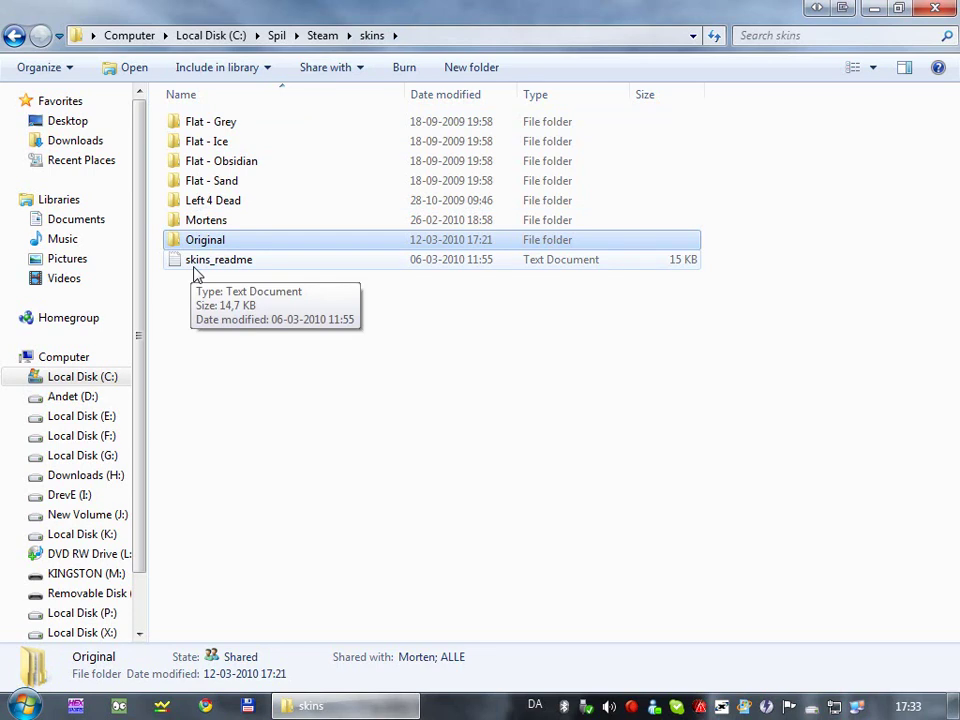
{"action": "left_click", "coordinate": [316, 36]}
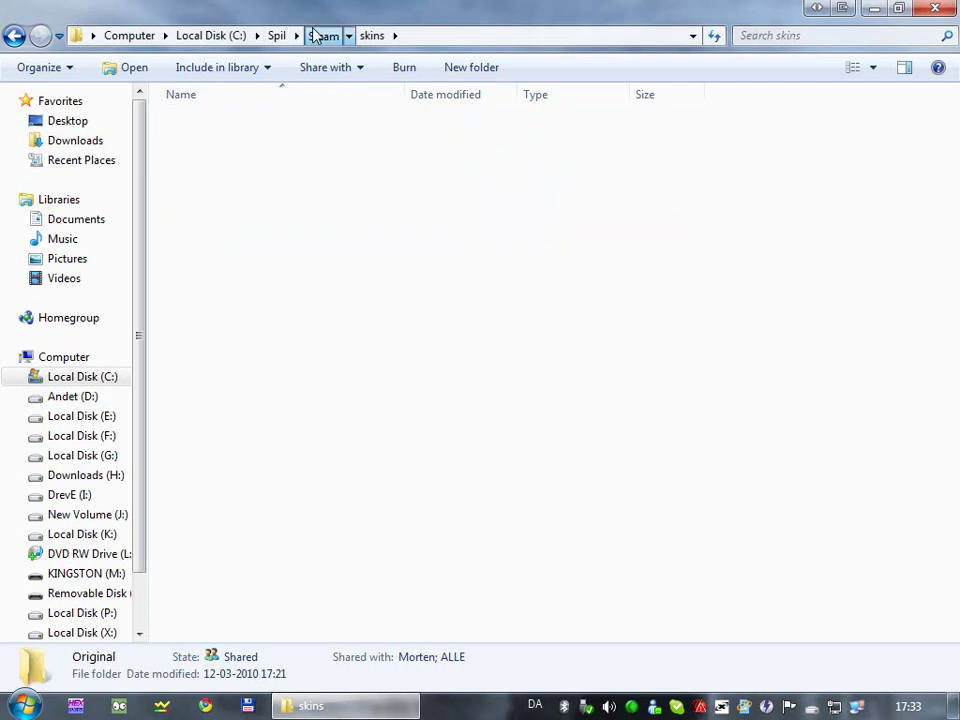
{"action": "left_click", "coordinate": [212, 285]}
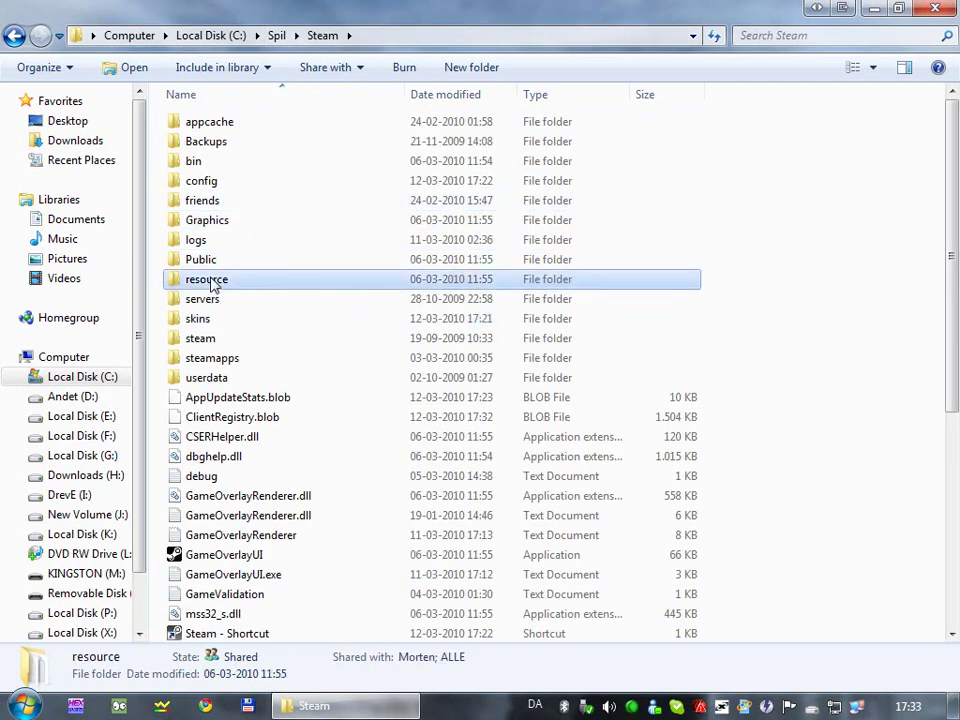
{"action": "double_click", "coordinate": [212, 285]}
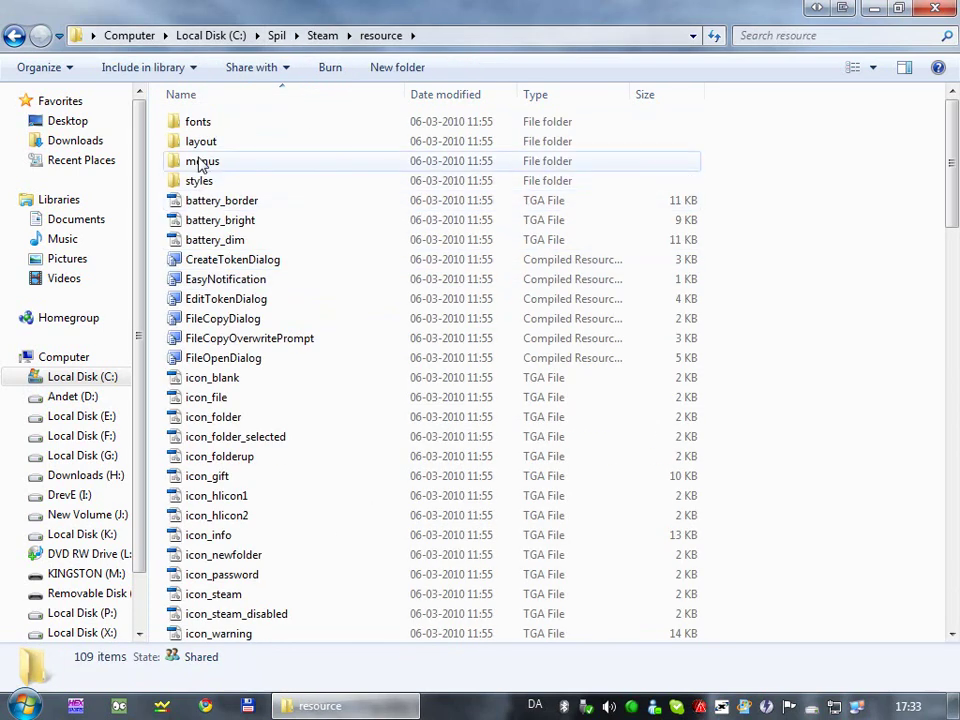
{"action": "left_click", "coordinate": [14, 35]}
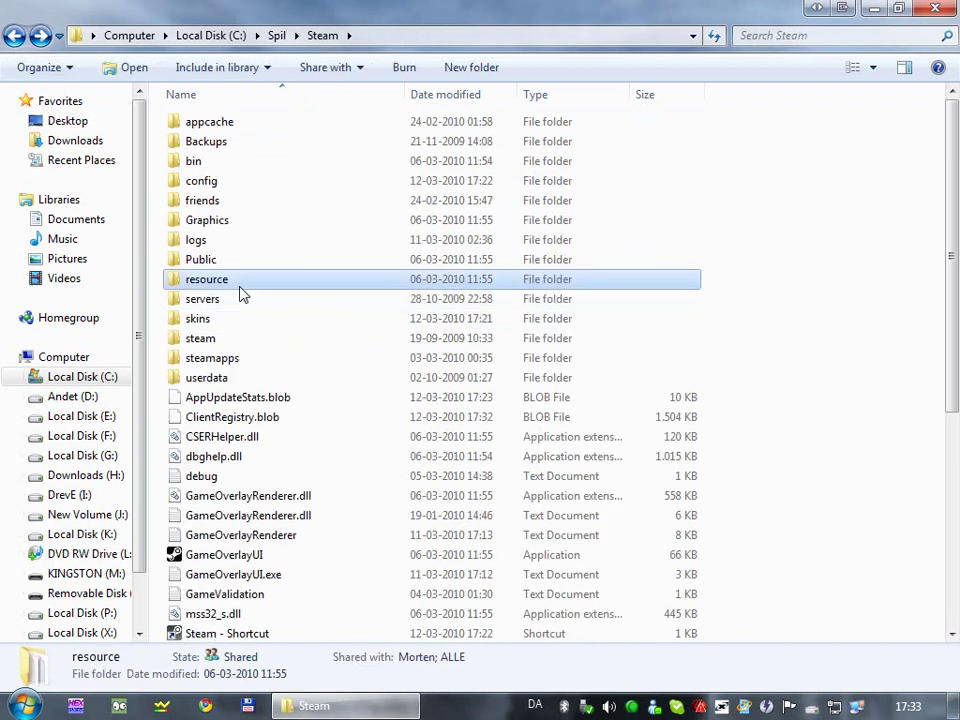
Append the -dev launch parameter to the target of the Steam - Shortcut file and apply the change
{"action": "scroll", "coordinate": [265, 435], "scroll_direction": "down", "scroll_amount": 4}
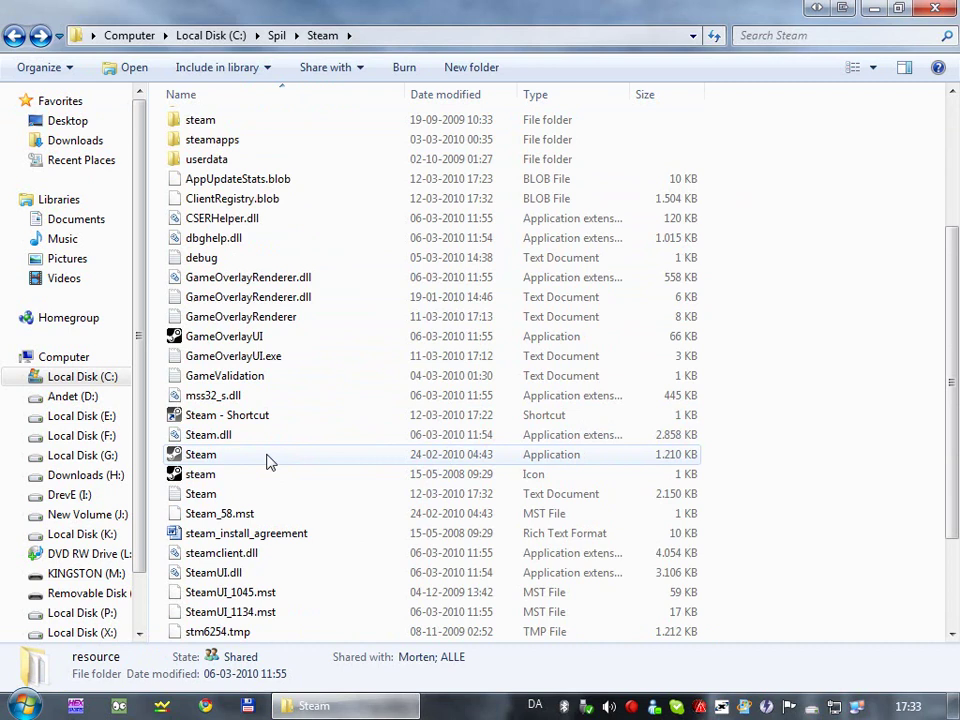
{"action": "mouse_move", "coordinate": [268, 461]}
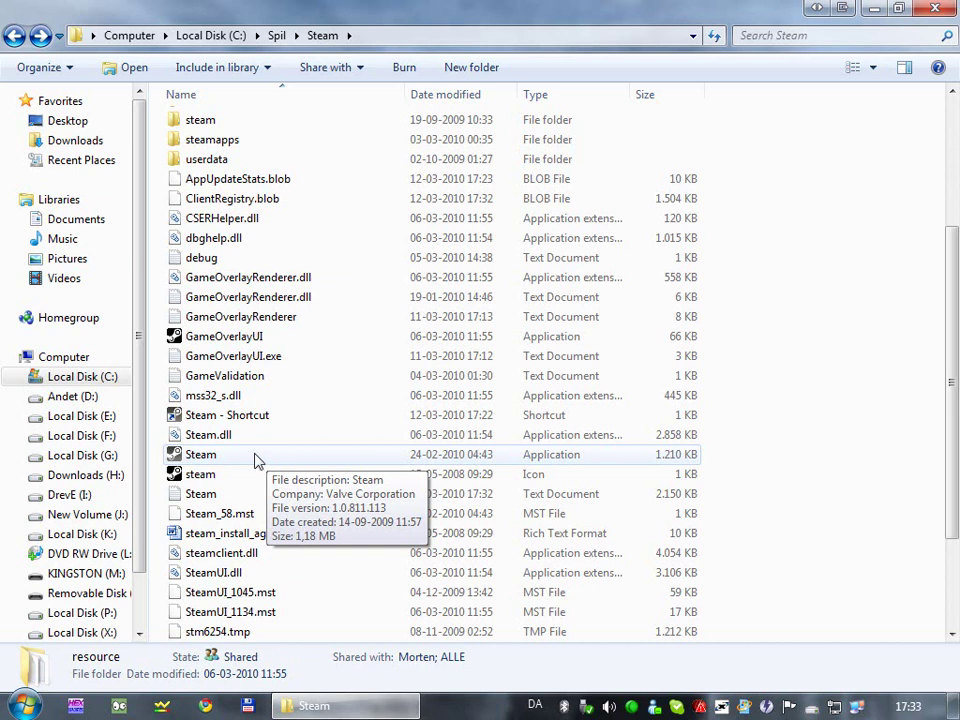
{"action": "right_click", "coordinate": [226, 457]}
{"action": "right_click", "coordinate": [213, 458]}
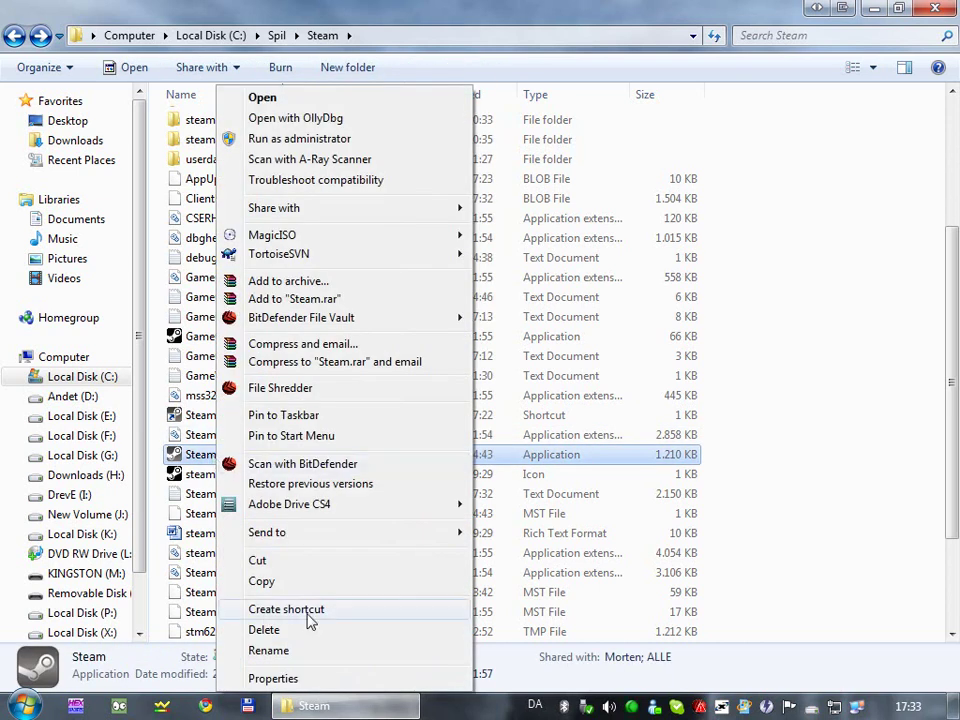
{"action": "right_click", "coordinate": [182, 420]}
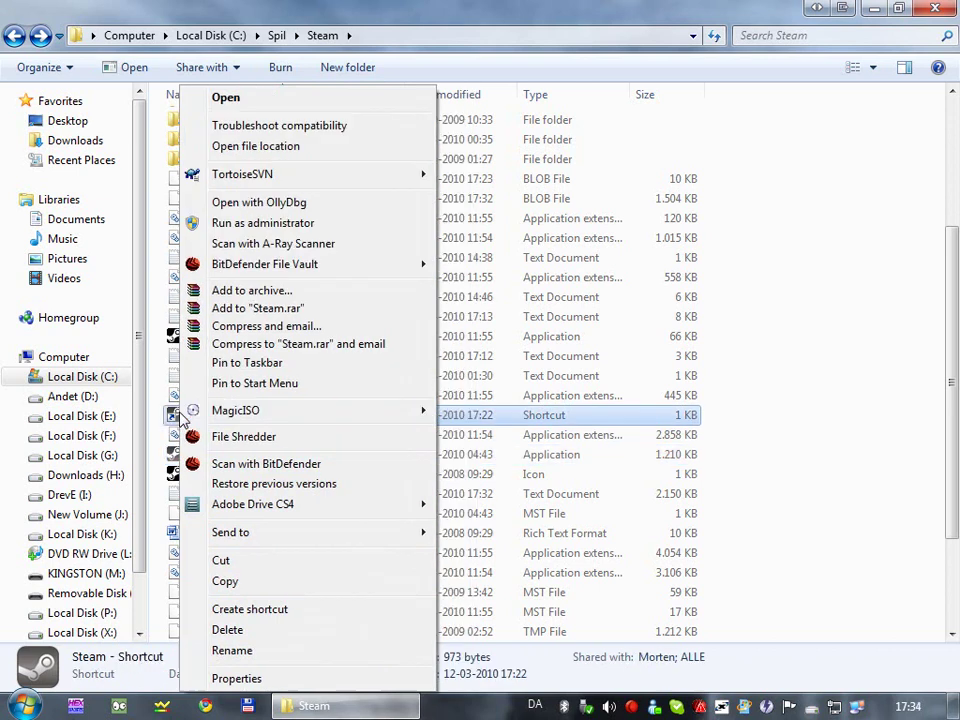
{"action": "left_click", "coordinate": [286, 682]}
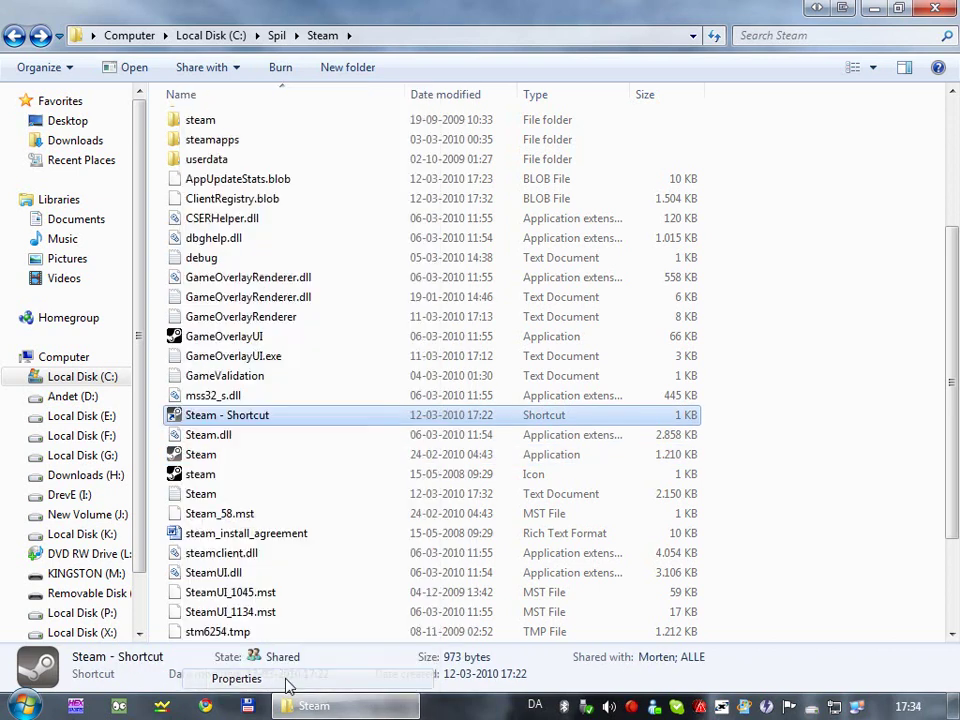
{"action": "left_click", "coordinate": [441, 383]}
{"action": "type", "text": "-dev"}
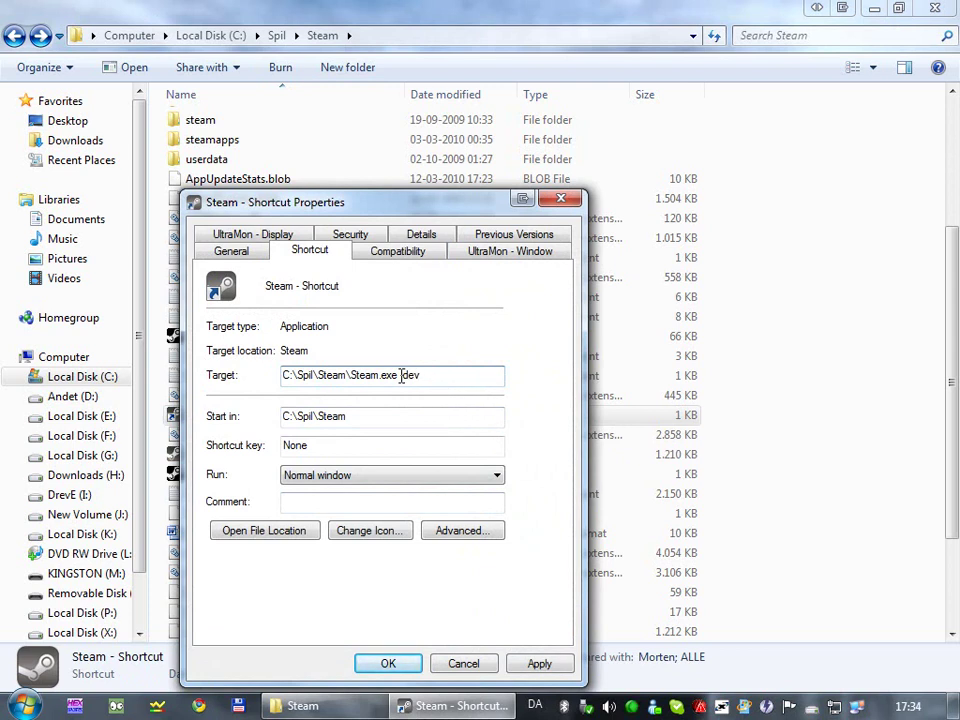
{"action": "left_click", "coordinate": [540, 664]}
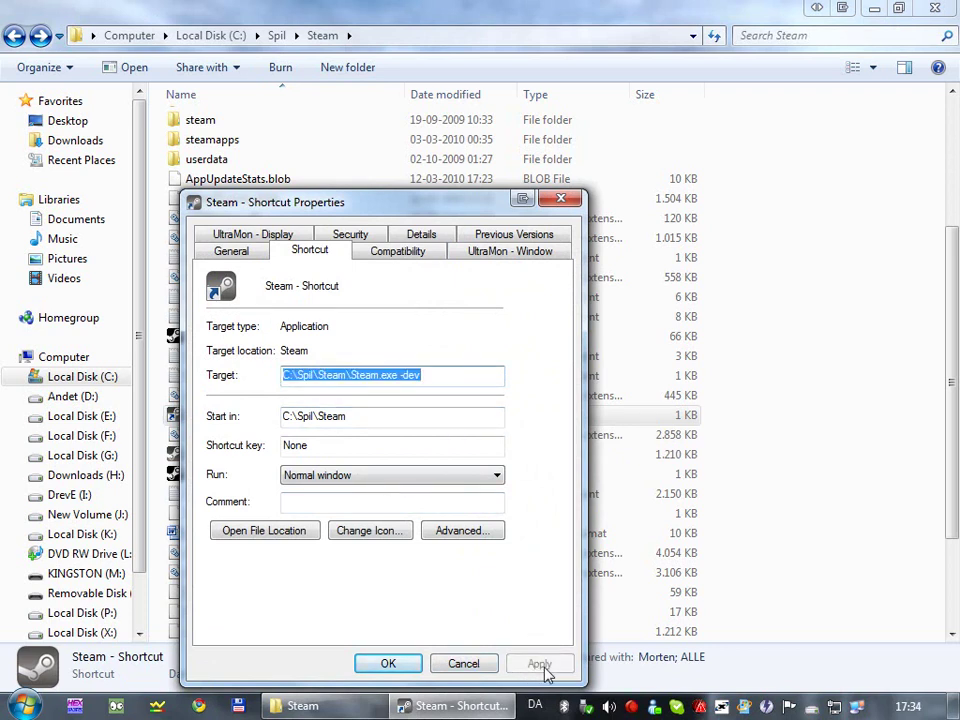
{"action": "left_click", "coordinate": [390, 664]}
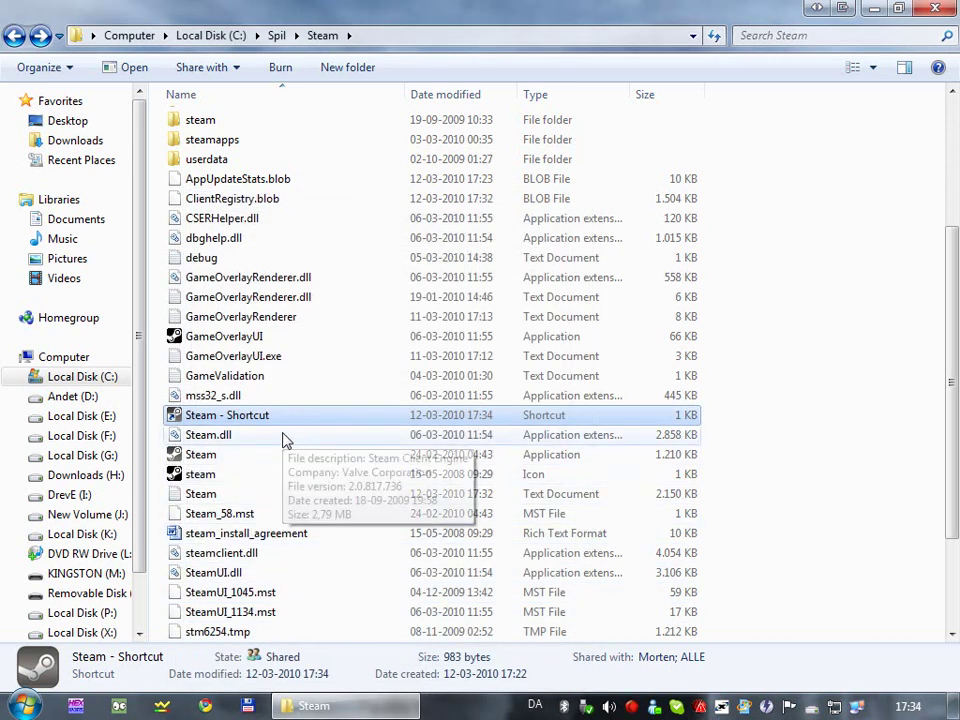
Review the Target entry in the properties of the Steam - Shortcut file
{"action": "right_click", "coordinate": [240, 417]}
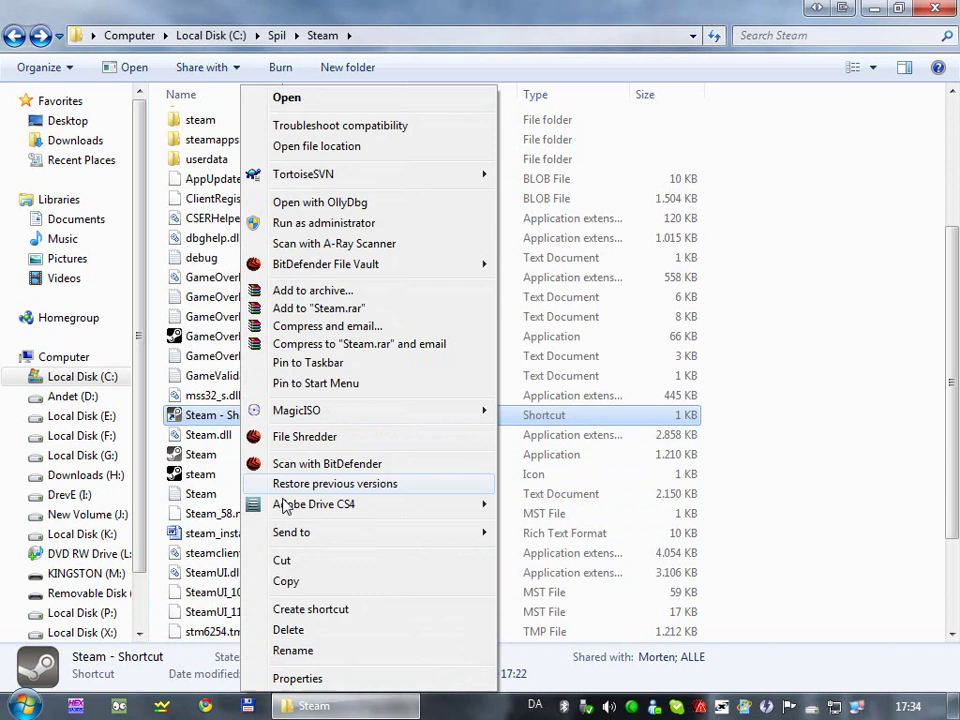
{"action": "left_click", "coordinate": [293, 675]}
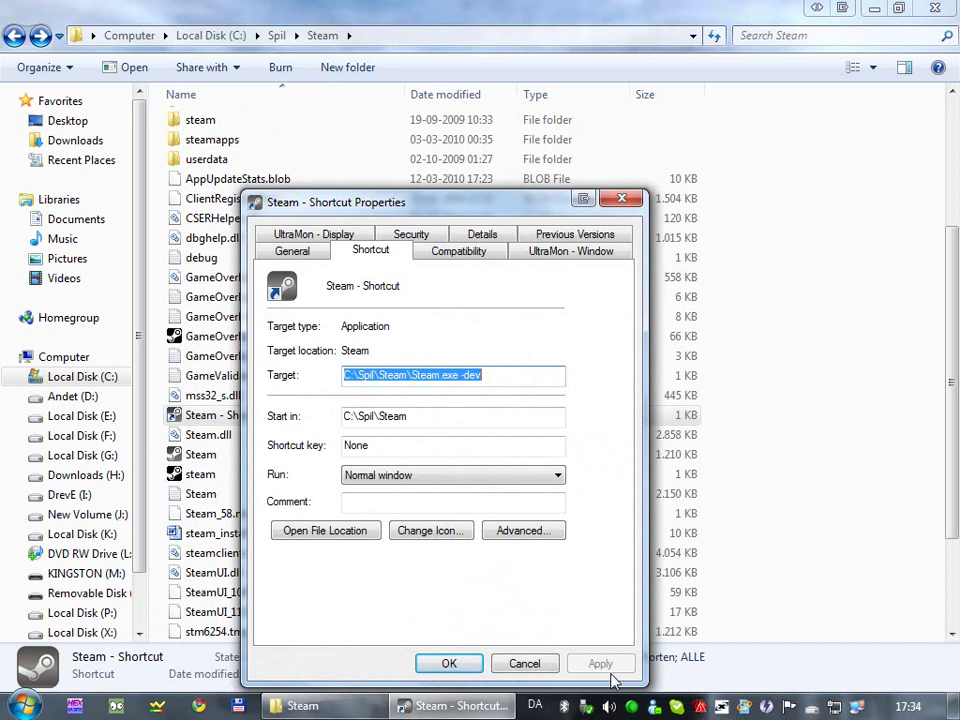
{"action": "left_click", "coordinate": [446, 663]}
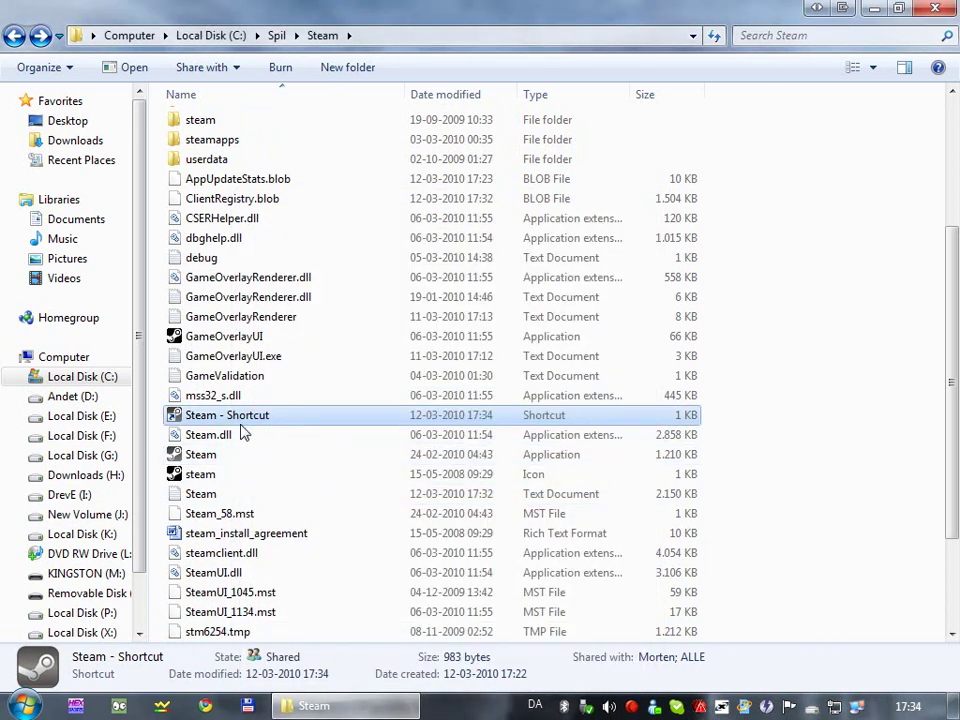
{"action": "right_click", "coordinate": [242, 420]}
{"action": "left_click", "coordinate": [347, 677]}
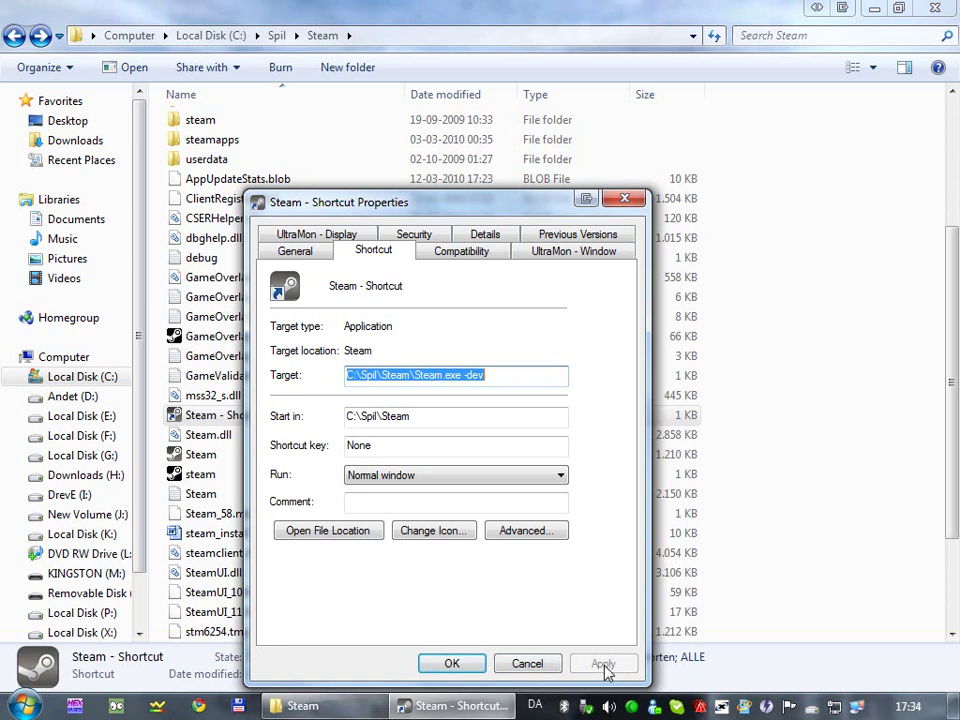
{"action": "left_click", "coordinate": [449, 665]}
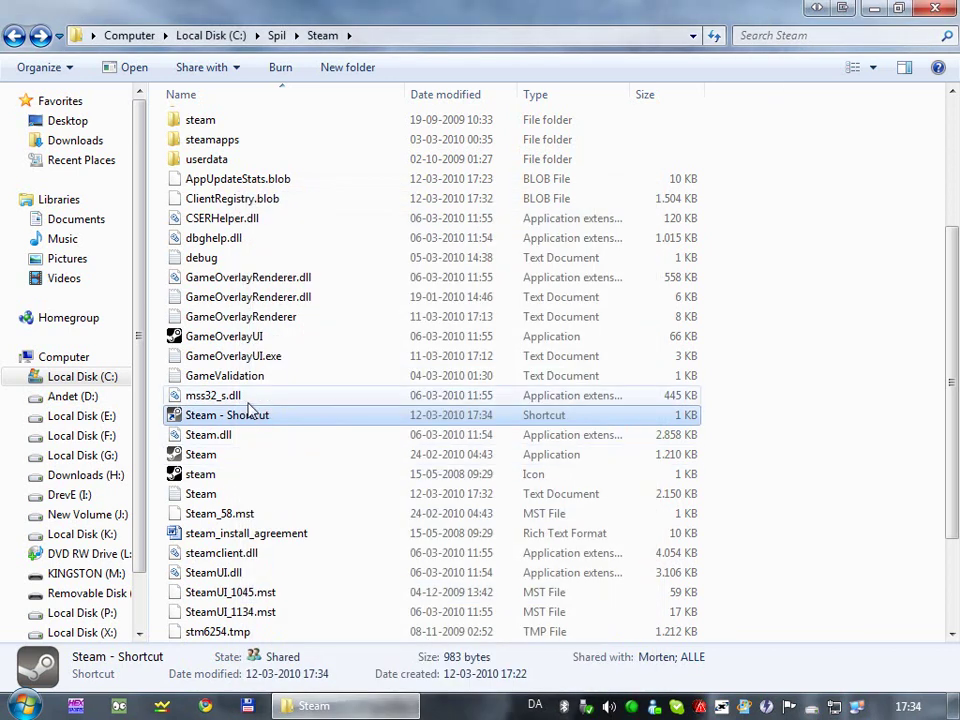
Launch Steam from its folder with the command "steam.exe -dev" and dismiss the Update News window
{"action": "left_click", "coordinate": [218, 455]}
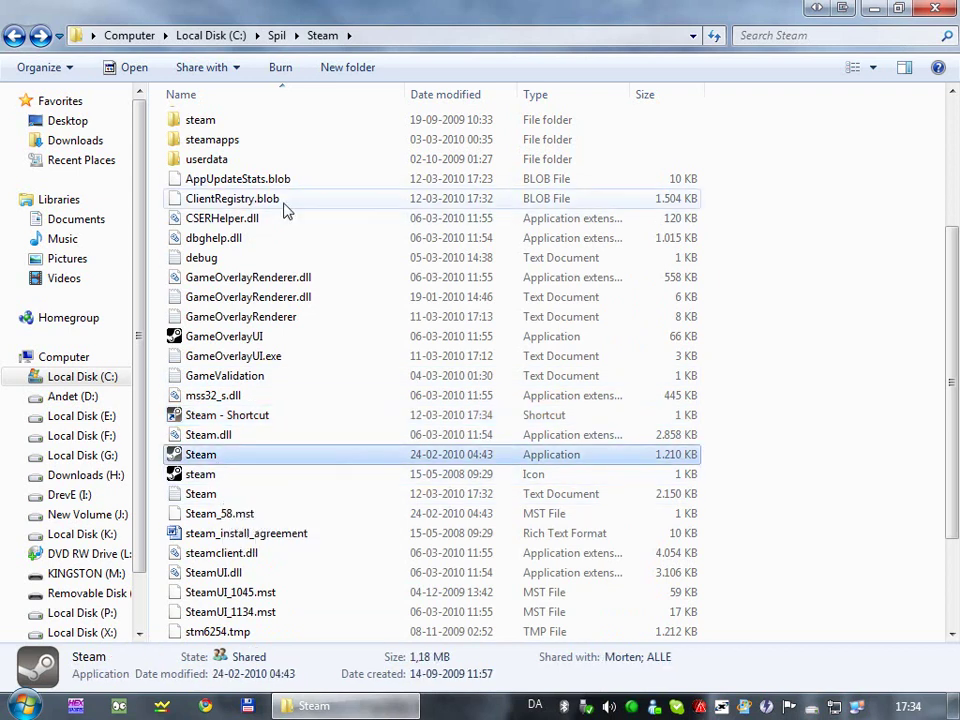
{"action": "left_click", "coordinate": [380, 36]}
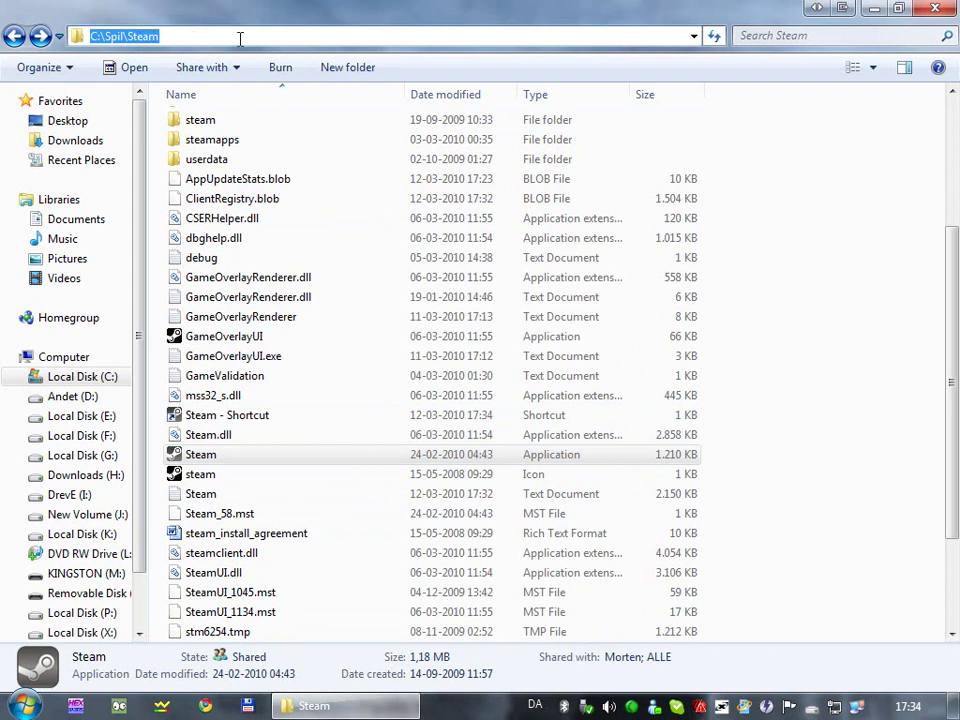
{"action": "type", "text": "steam.exe "}
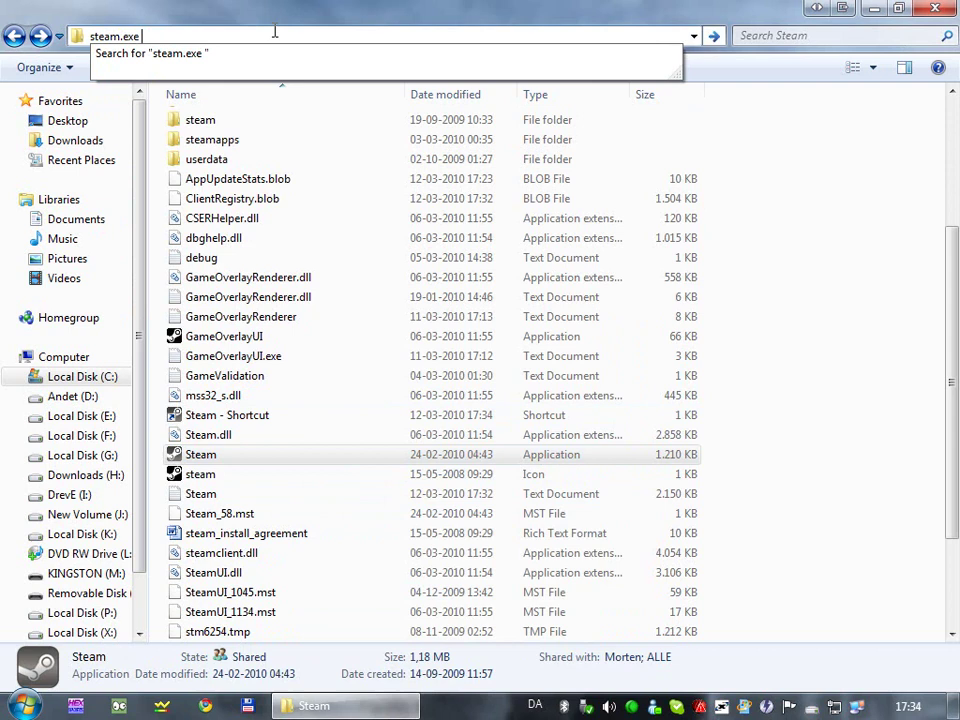
{"action": "type", "text": "-dev"}
{"action": "key", "text": "Return"}
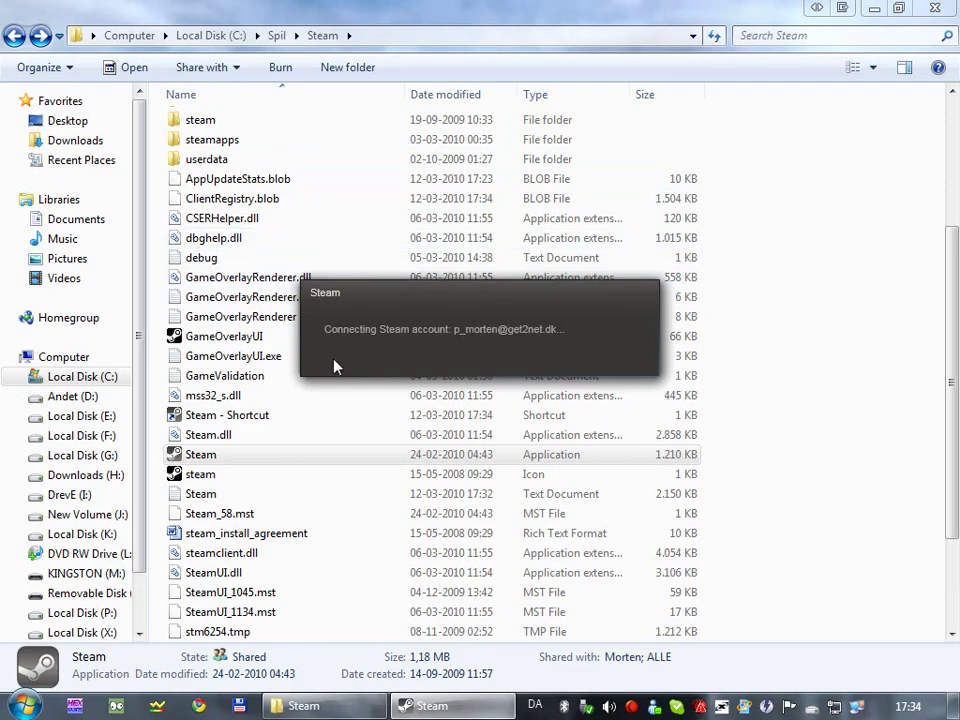
{"action": "left_click", "coordinate": [874, 9]}
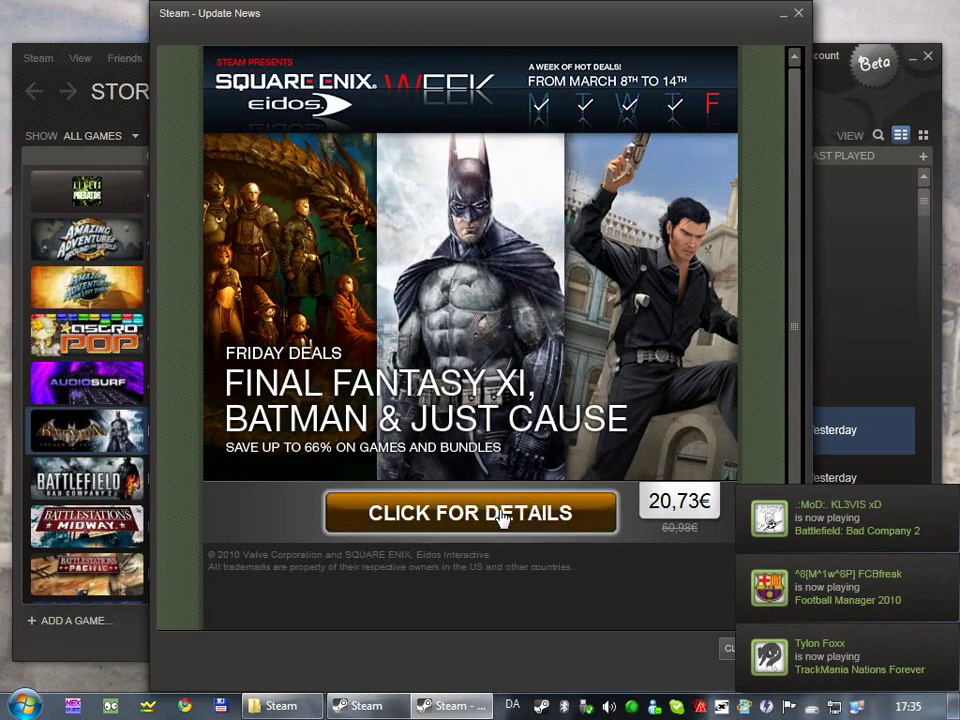
{"action": "left_click", "coordinate": [724, 645]}
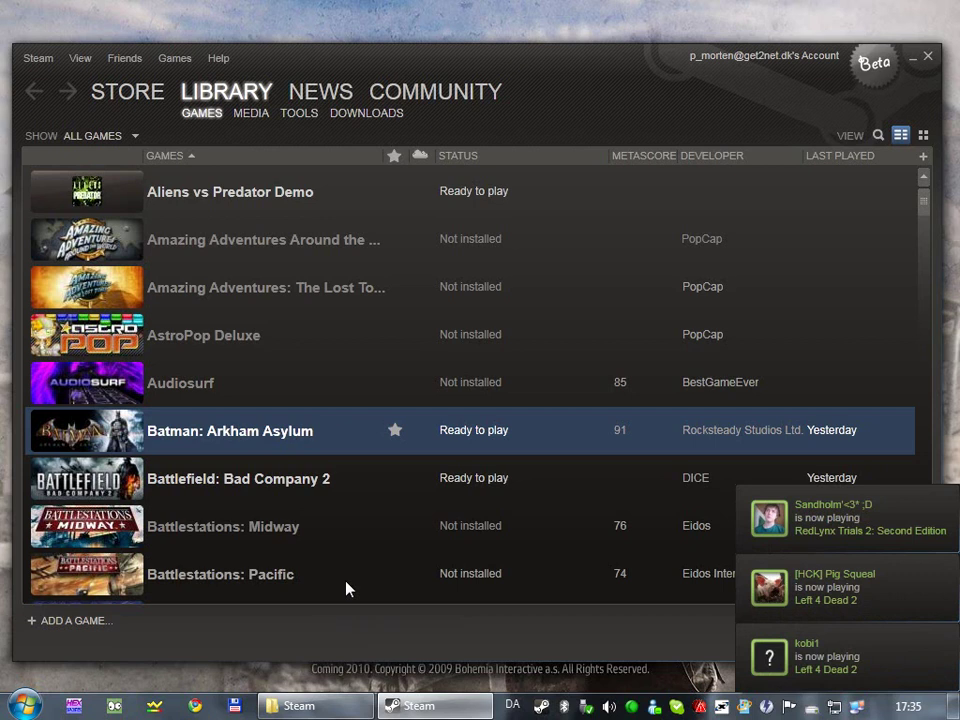
Open Steam's vgui layout debugger and select the LIBRARY navigation button for inspection
{"action": "key", "text": "ctrl+shift+F7"}
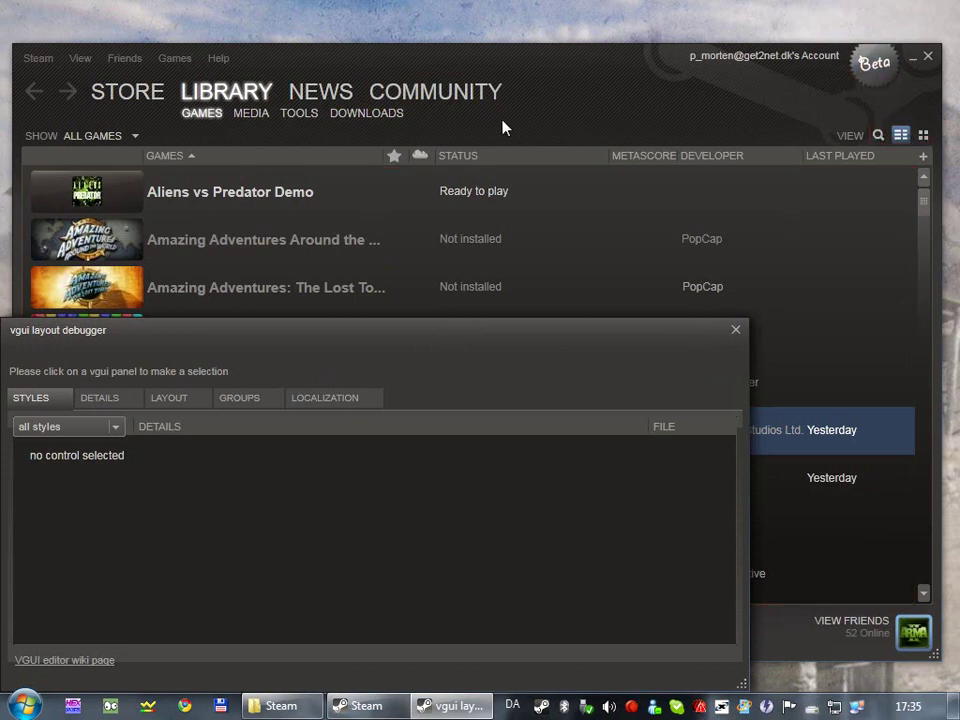
{"action": "left_click", "coordinate": [388, 103]}
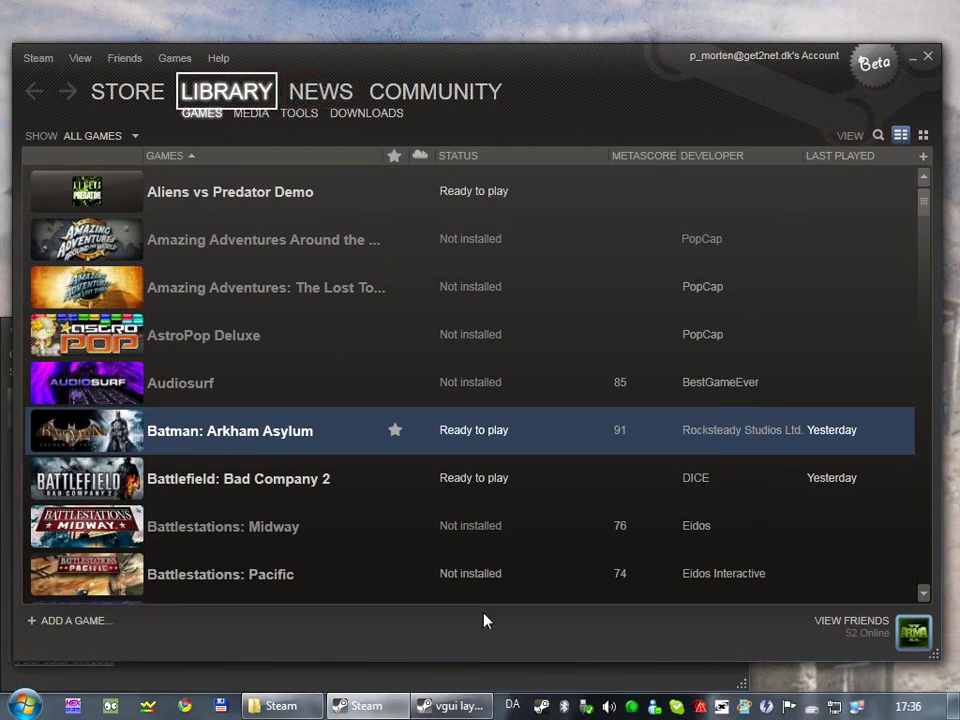
{"action": "left_click", "coordinate": [460, 707]}
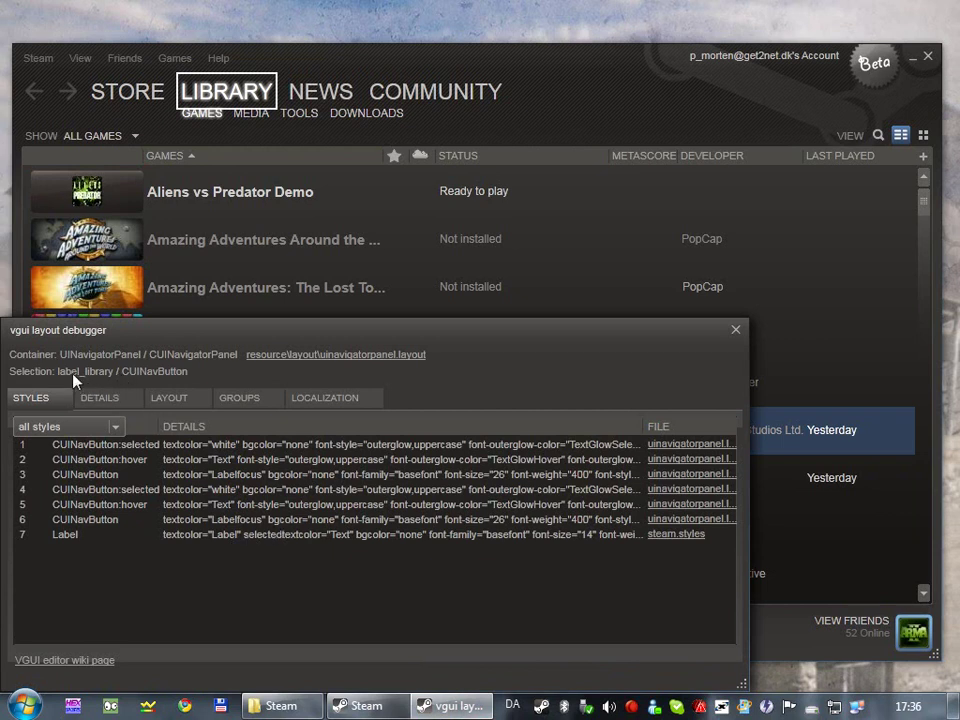
Examine the details, layout, groups and localization of the selected LIBRARY button in the vgui layout debugger
{"action": "left_click", "coordinate": [123, 404]}
{"action": "left_click", "coordinate": [162, 403]}
{"action": "left_click", "coordinate": [234, 399]}
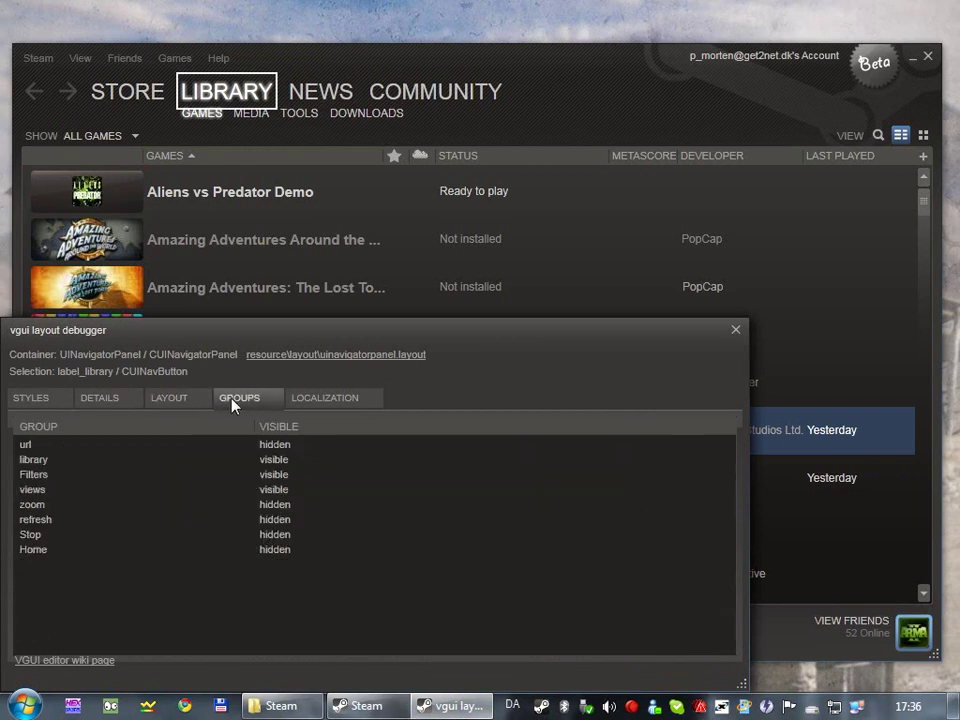
{"action": "left_click", "coordinate": [290, 401]}
{"action": "left_click", "coordinate": [175, 401]}
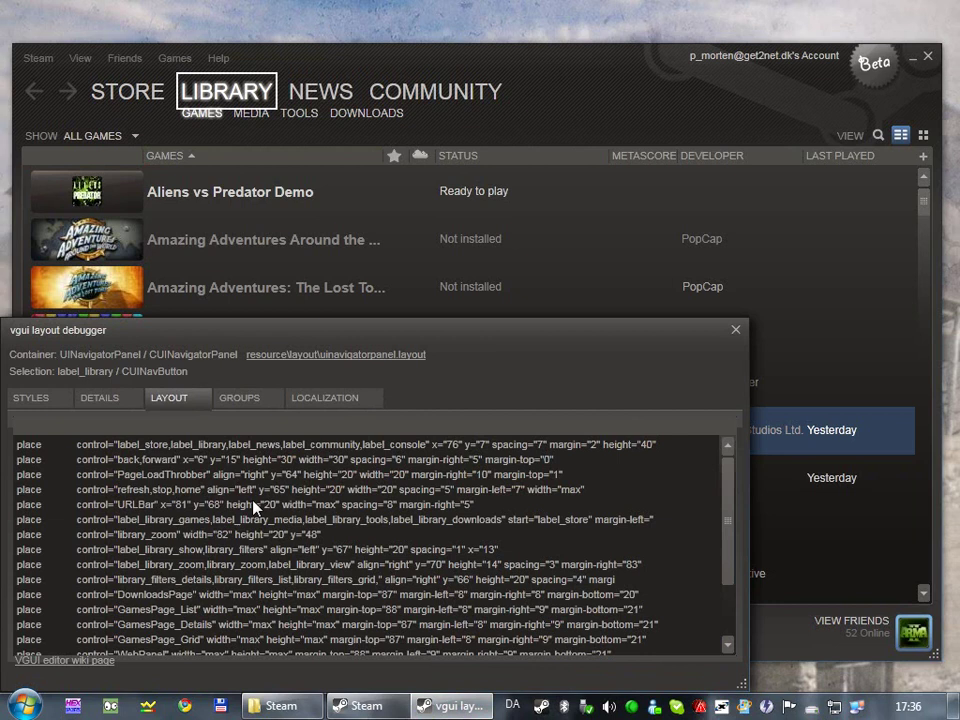
Review the localization files and the styles listed for the selected LIBRARY button in the vgui layout debugger
{"action": "left_click", "coordinate": [45, 398]}
{"action": "left_click", "coordinate": [313, 399]}
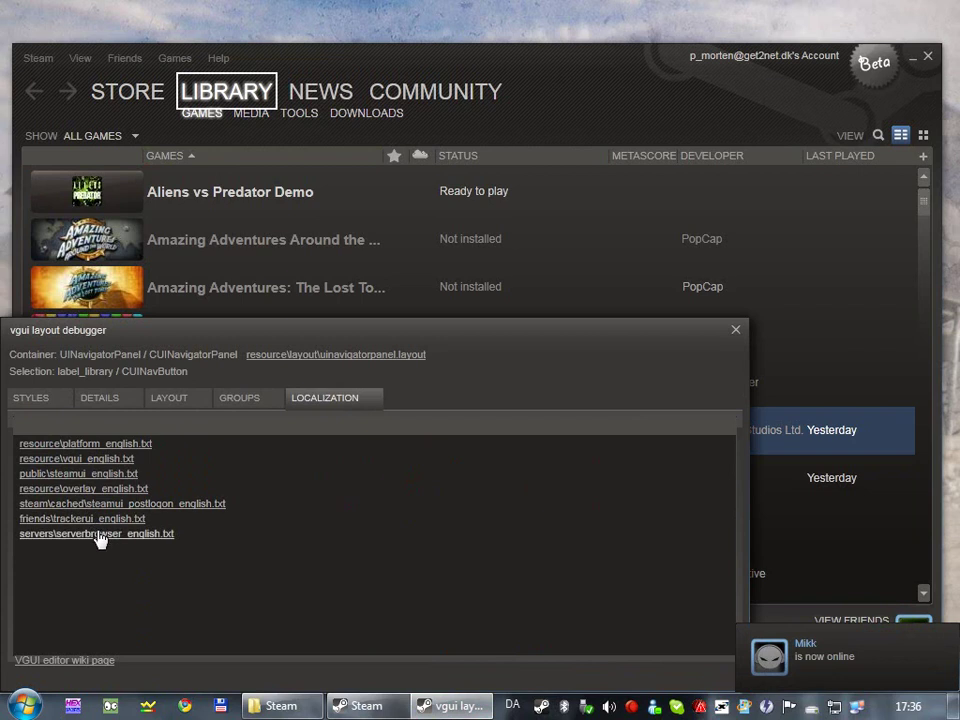
{"action": "left_click", "coordinate": [30, 398]}
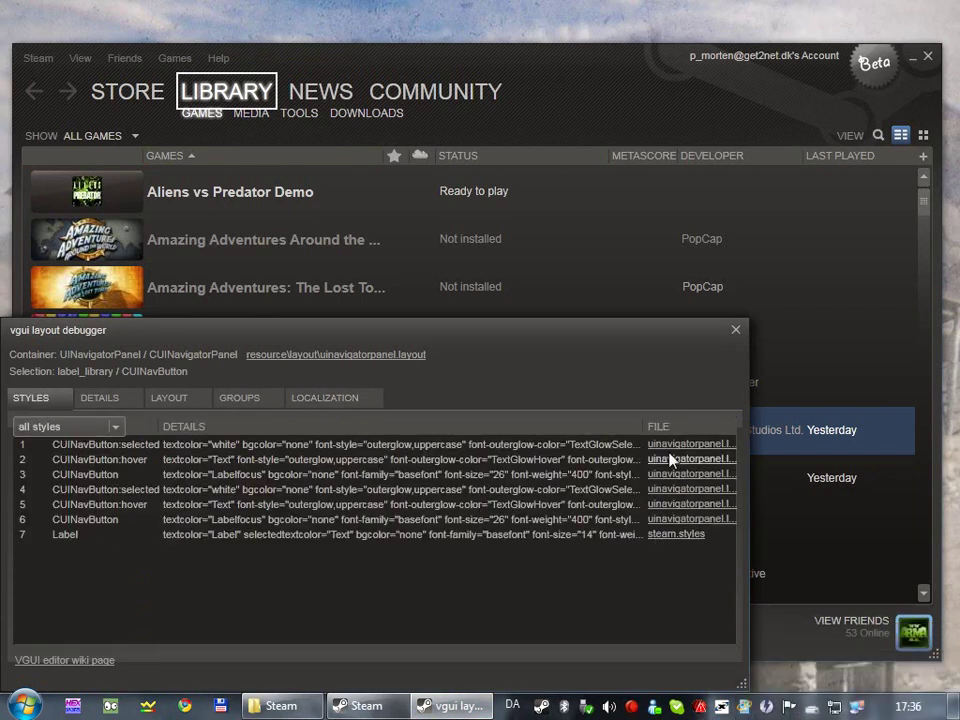
Open steam.styles from the Label style entry, look through its color and control definitions, and close the file and the debugger
{"action": "left_click", "coordinate": [676, 534]}
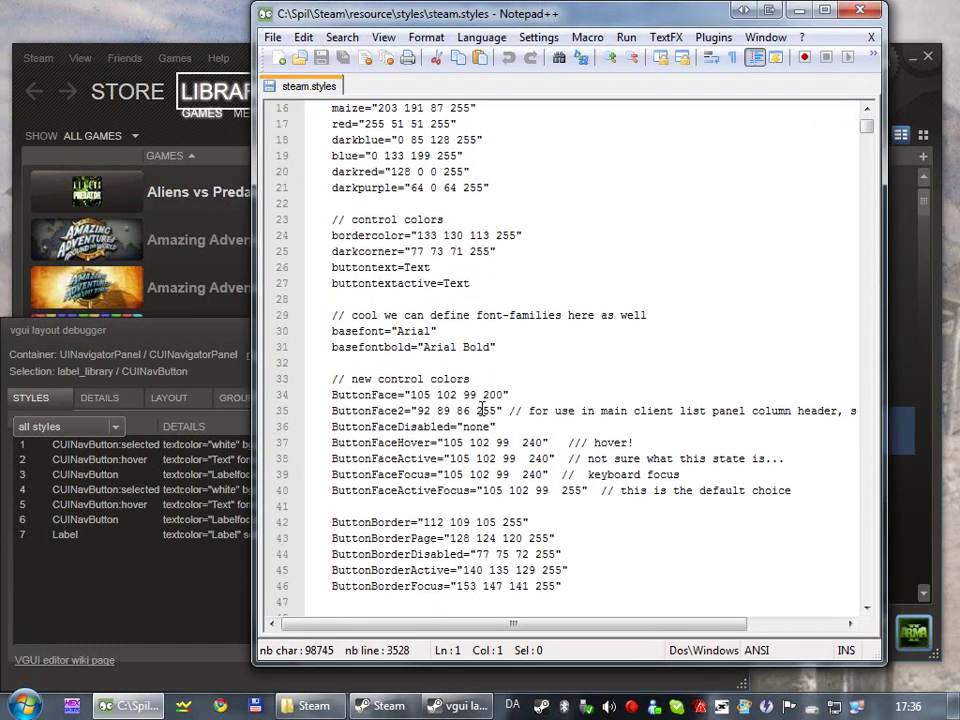
{"action": "scroll", "coordinate": [489, 440], "scroll_direction": "down", "scroll_amount": 10}
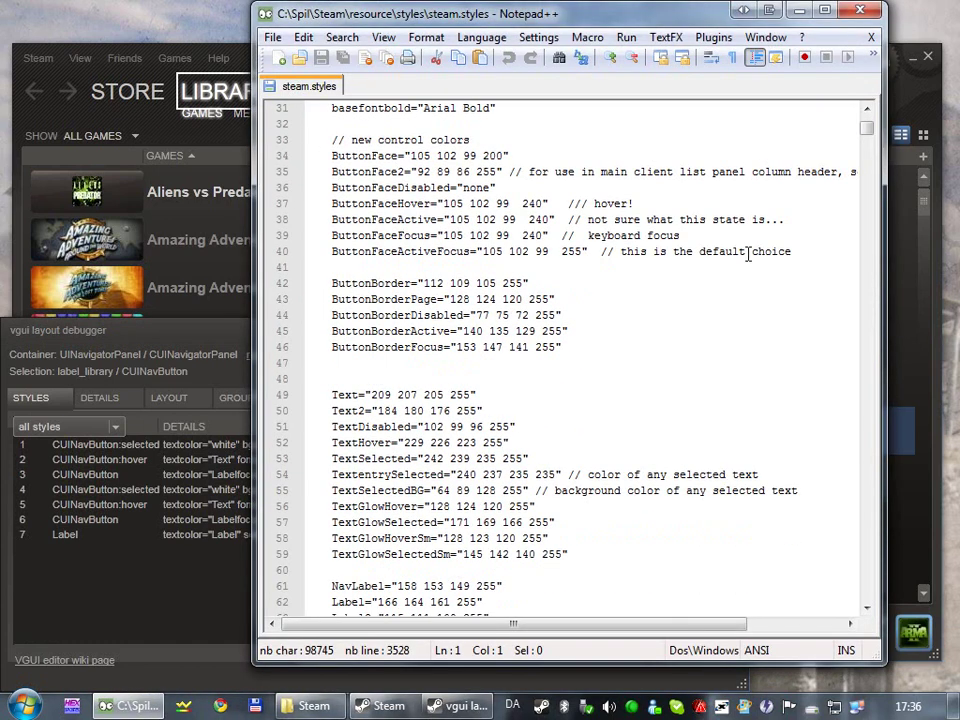
{"action": "left_click_drag", "start_coordinate": [866, 125], "coordinate": [866, 370]}
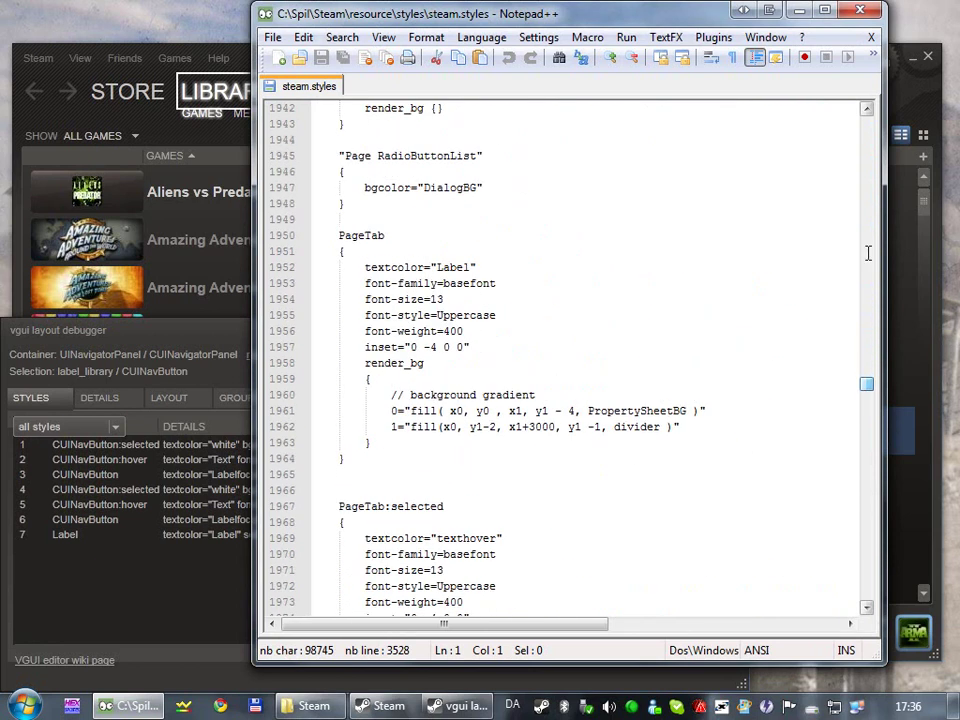
{"action": "left_click", "coordinate": [862, 11]}
{"action": "left_click", "coordinate": [735, 329]}
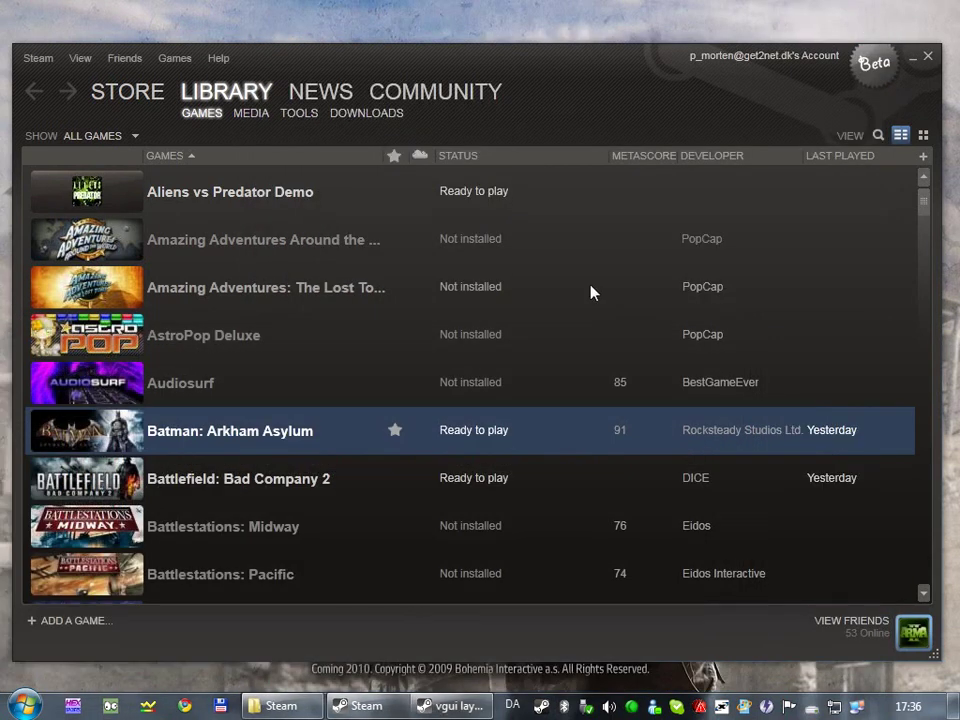
Open the Friends list window, close the main Steam window and shift the Friends window slightly
{"action": "left_click", "coordinate": [125, 59]}
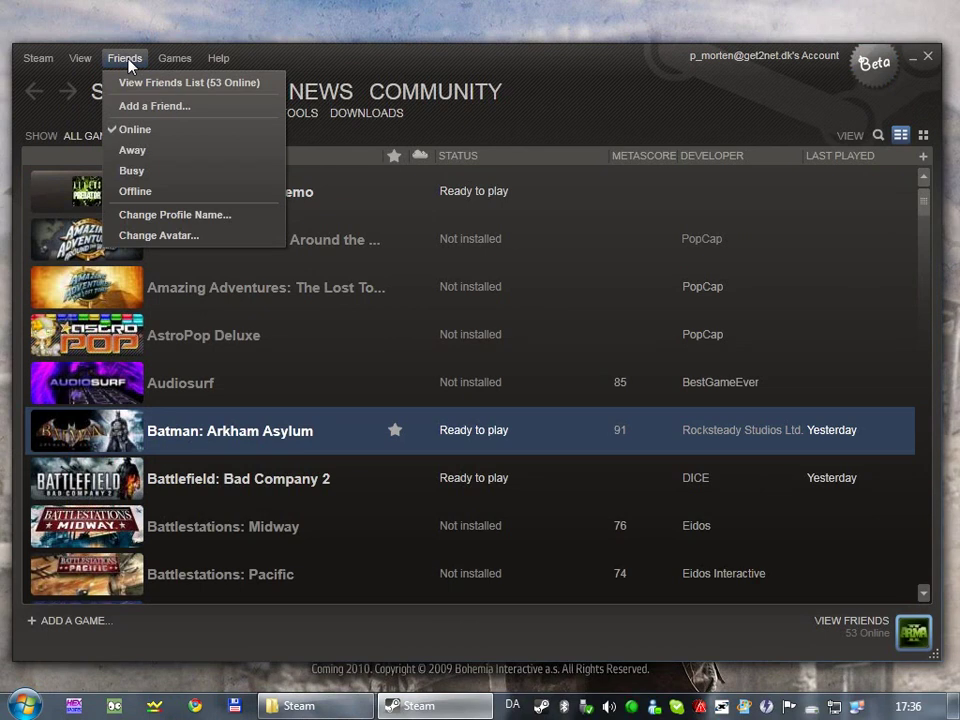
{"action": "left_click", "coordinate": [160, 84]}
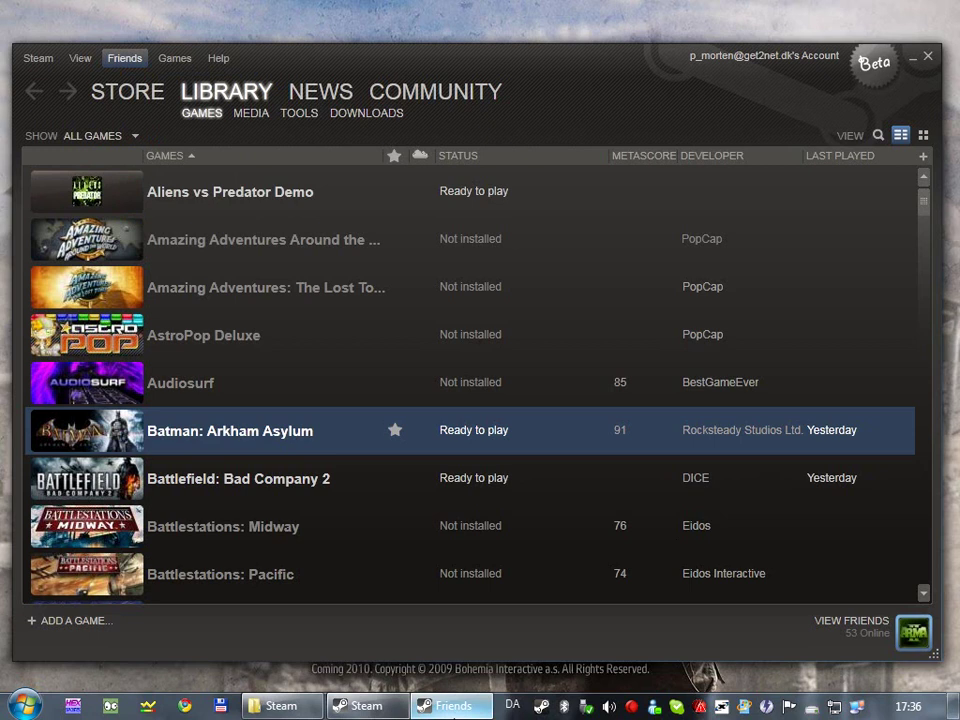
{"action": "left_click", "coordinate": [453, 706]}
{"action": "left_click", "coordinate": [671, 450]}
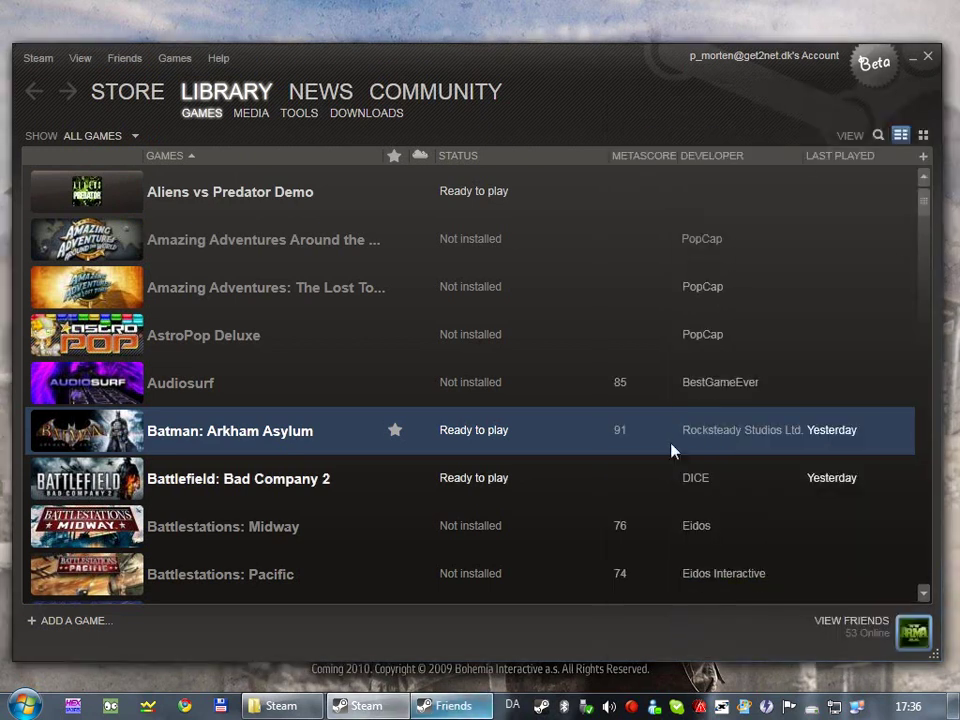
{"action": "left_click", "coordinate": [928, 58]}
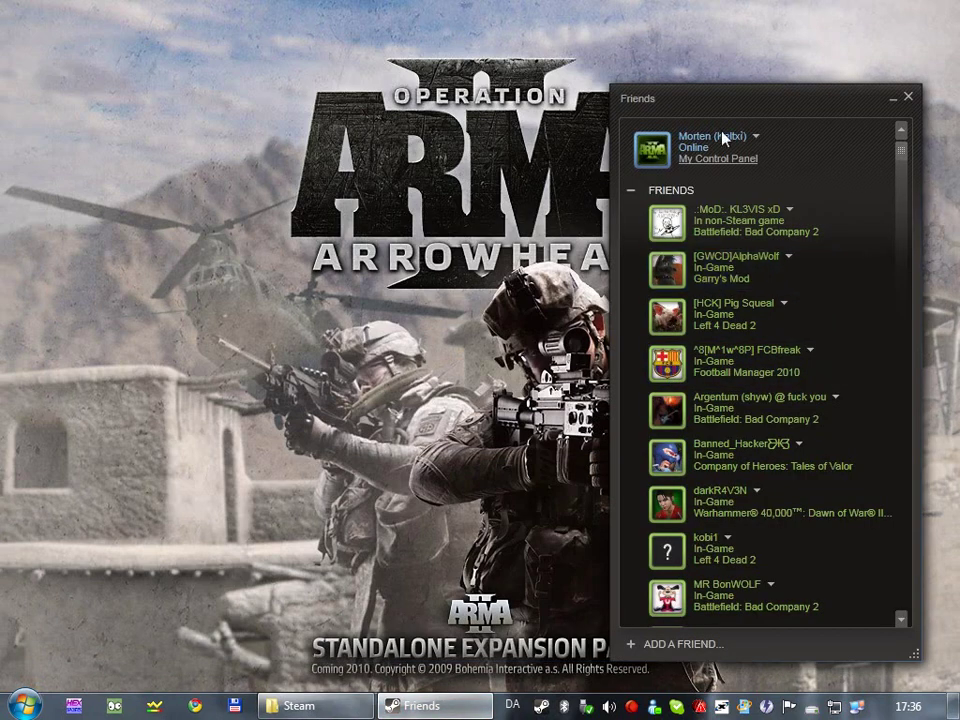
{"action": "left_click_drag", "start_coordinate": [700, 108], "coordinate": [714, 98]}
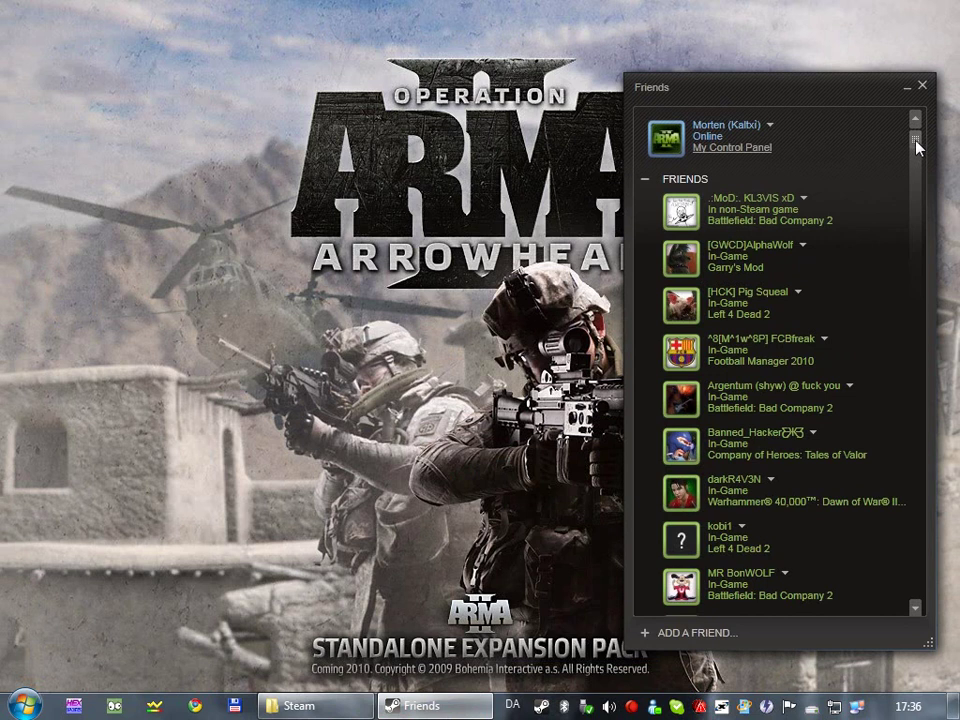
Look over the friends list and the options in the Friends window's Friends menu
{"action": "scroll", "coordinate": [917, 141], "scroll_direction": "down", "scroll_amount": 2}
{"action": "scroll", "coordinate": [917, 141], "scroll_direction": "up", "scroll_amount": 2}
{"action": "left_click", "coordinate": [667, 90]}
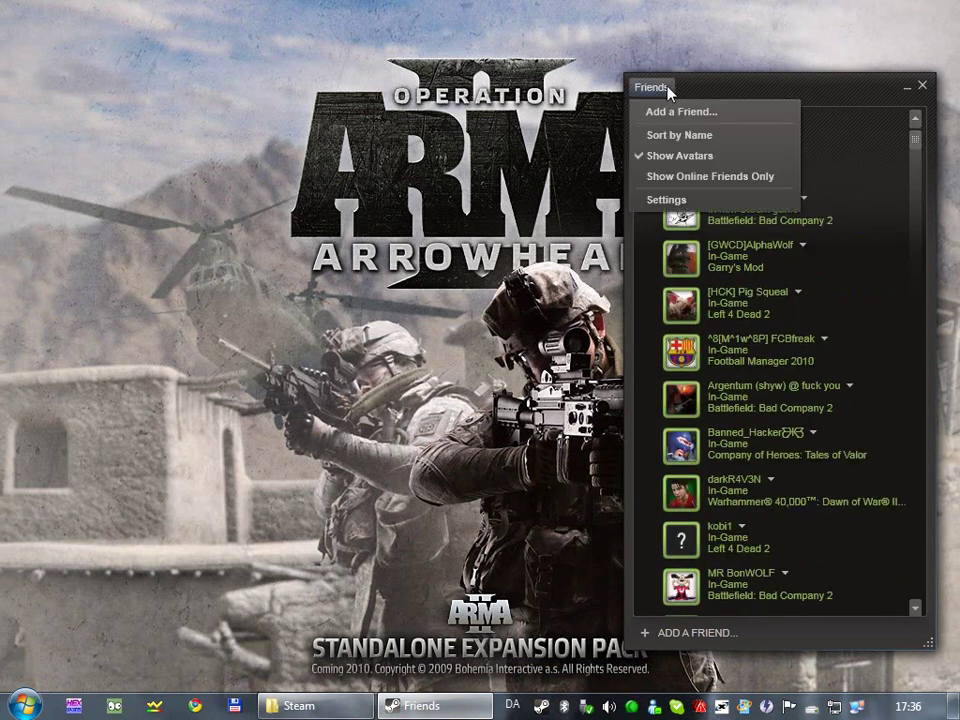
{"action": "left_click", "coordinate": [703, 88]}
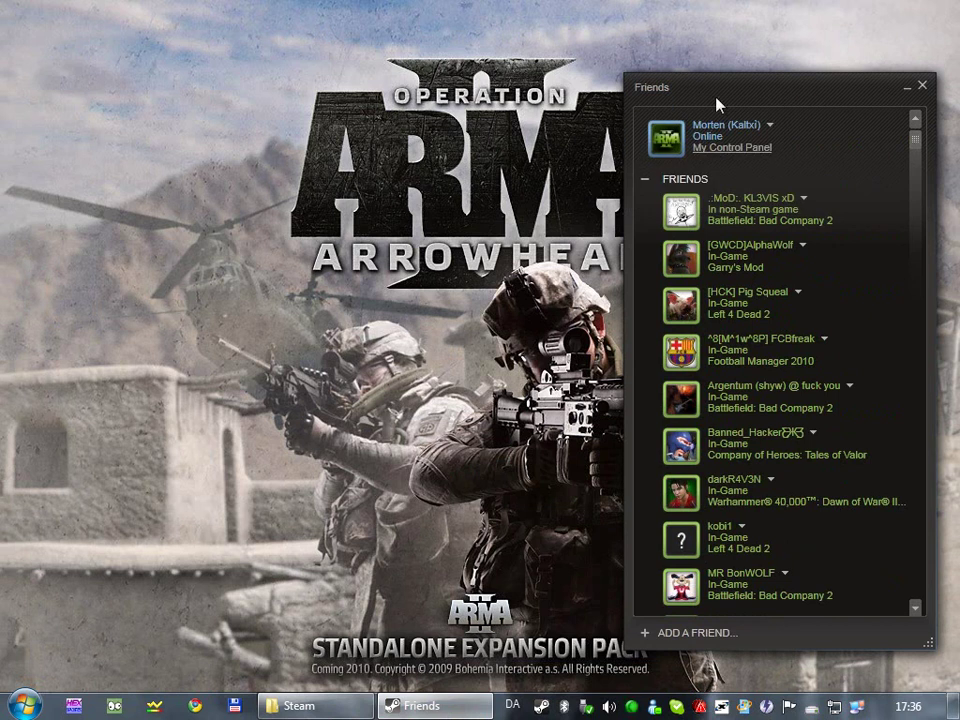
Inspect the Friends menu button and the window's caption grip in the vgui layout debugger, and close the debugger
{"action": "key", "text": "ctrl+shift+F7"}
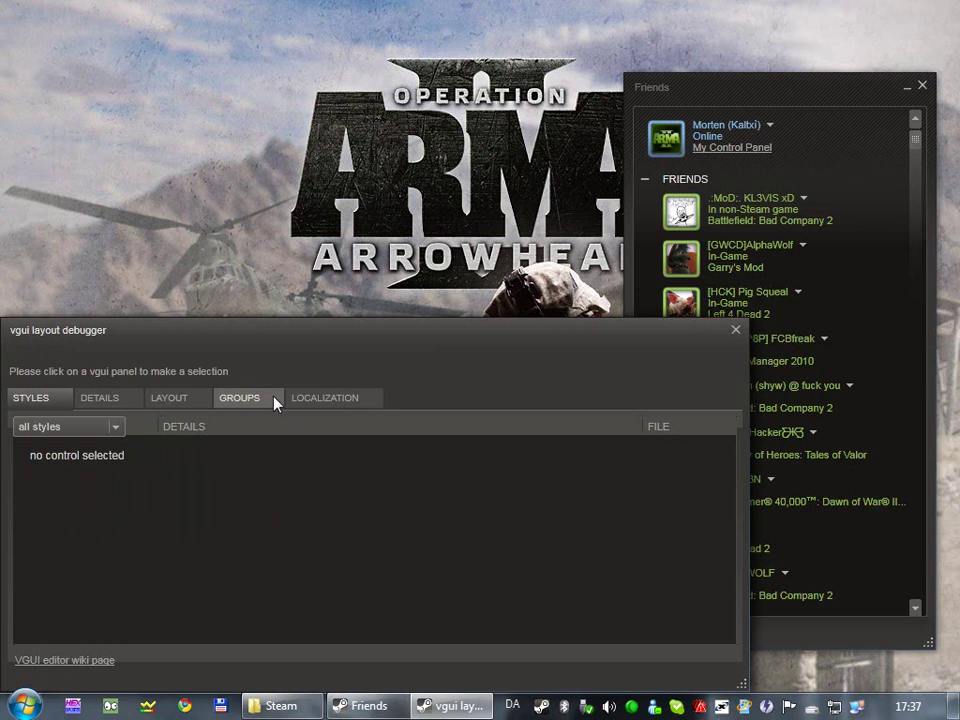
{"action": "left_click", "coordinate": [660, 96]}
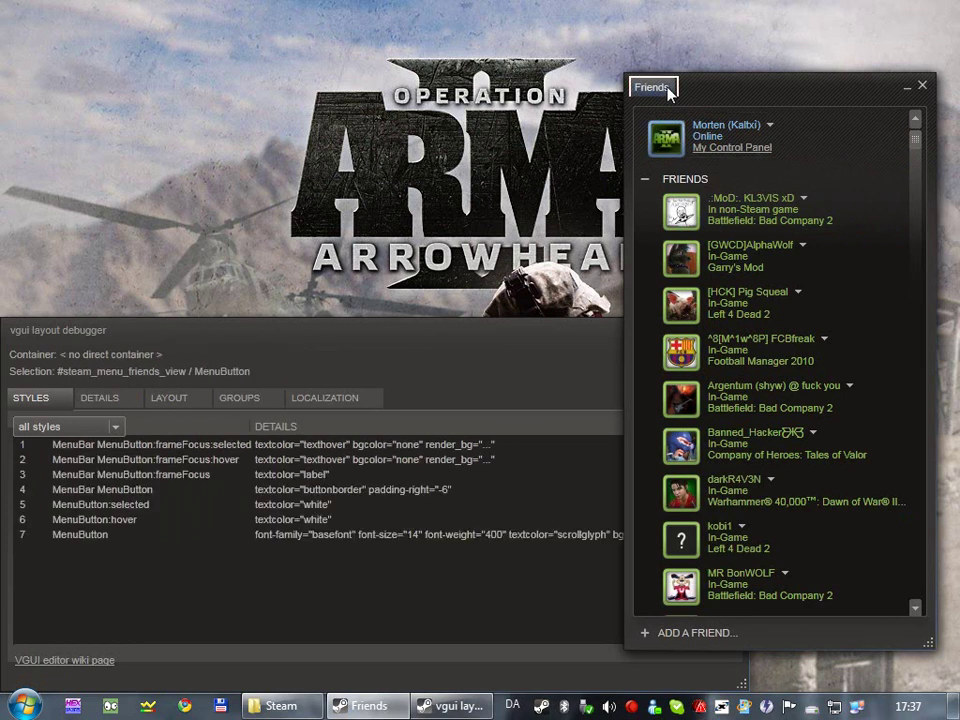
{"action": "left_click", "coordinate": [490, 344]}
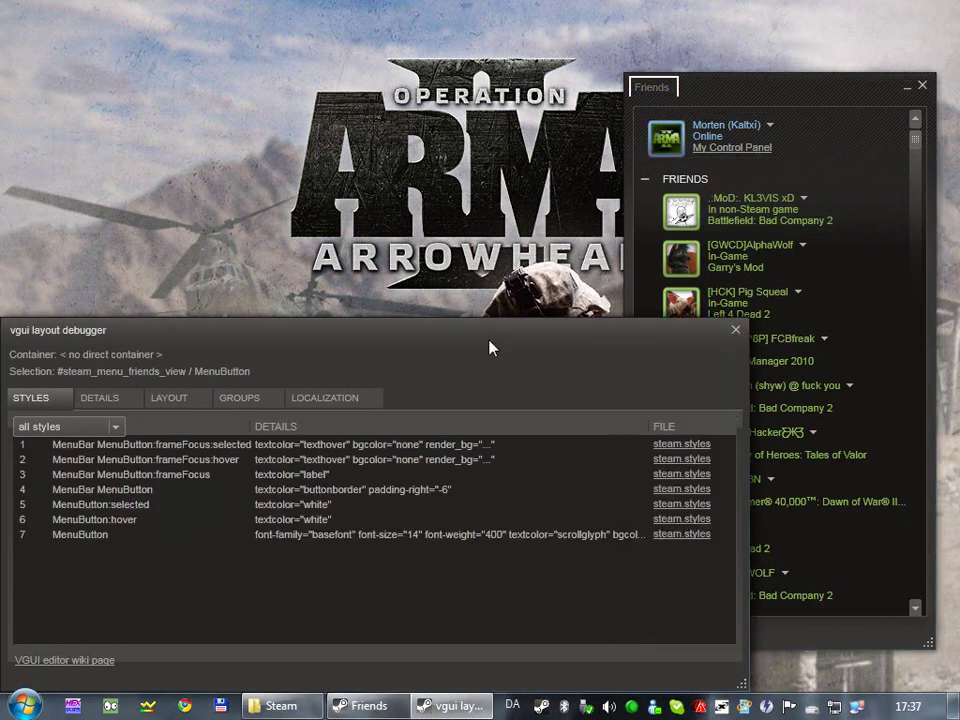
{"action": "left_click", "coordinate": [703, 92]}
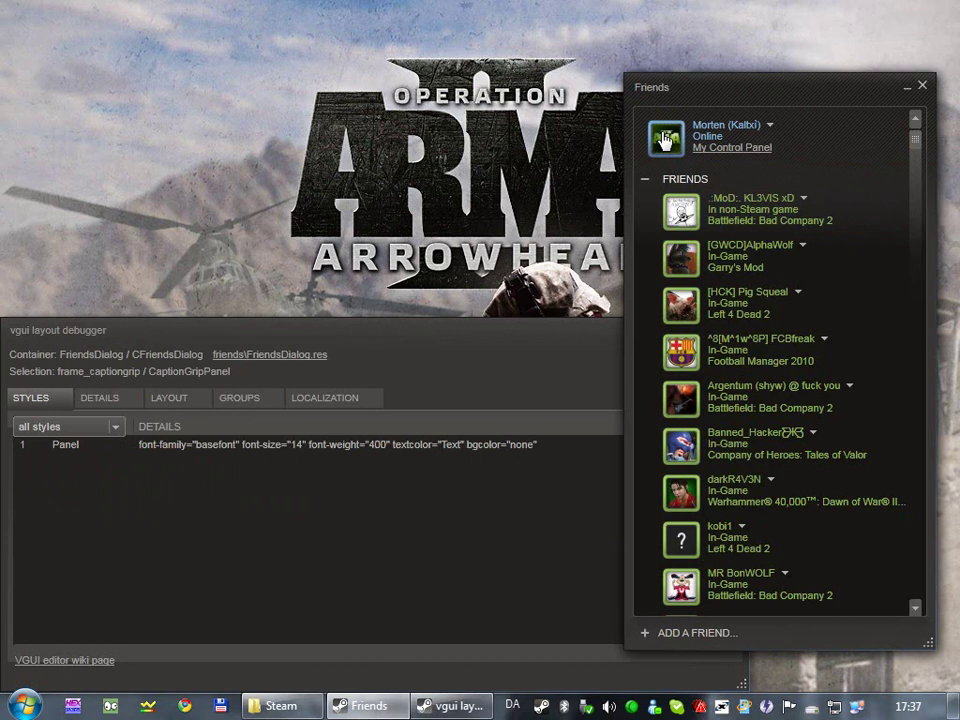
{"action": "left_click", "coordinate": [490, 353]}
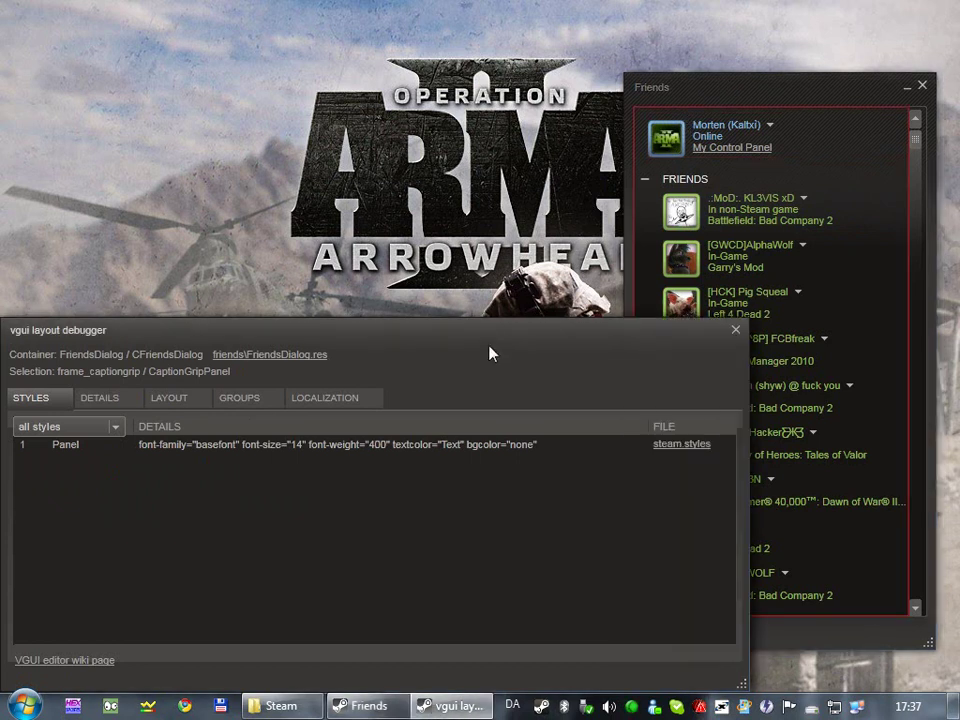
{"action": "left_click", "coordinate": [736, 331]}
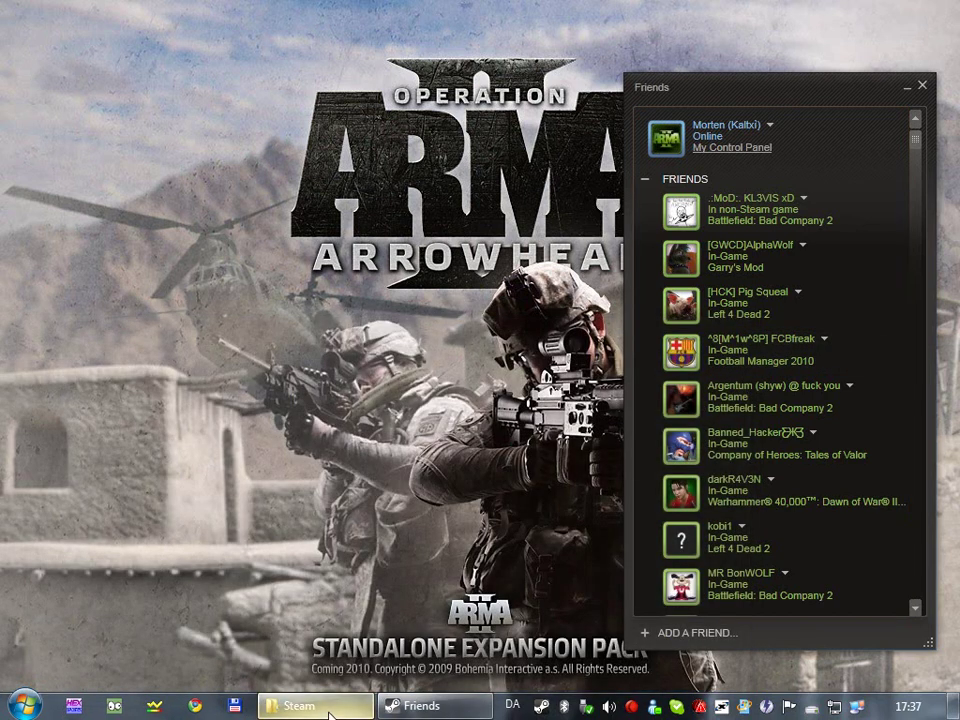
Open the friends menu file from Steam's resource\menus folder in Notepad++
{"action": "left_click", "coordinate": [358, 683]}
{"action": "scroll", "coordinate": [220, 400], "scroll_direction": "up", "scroll_amount": 4}
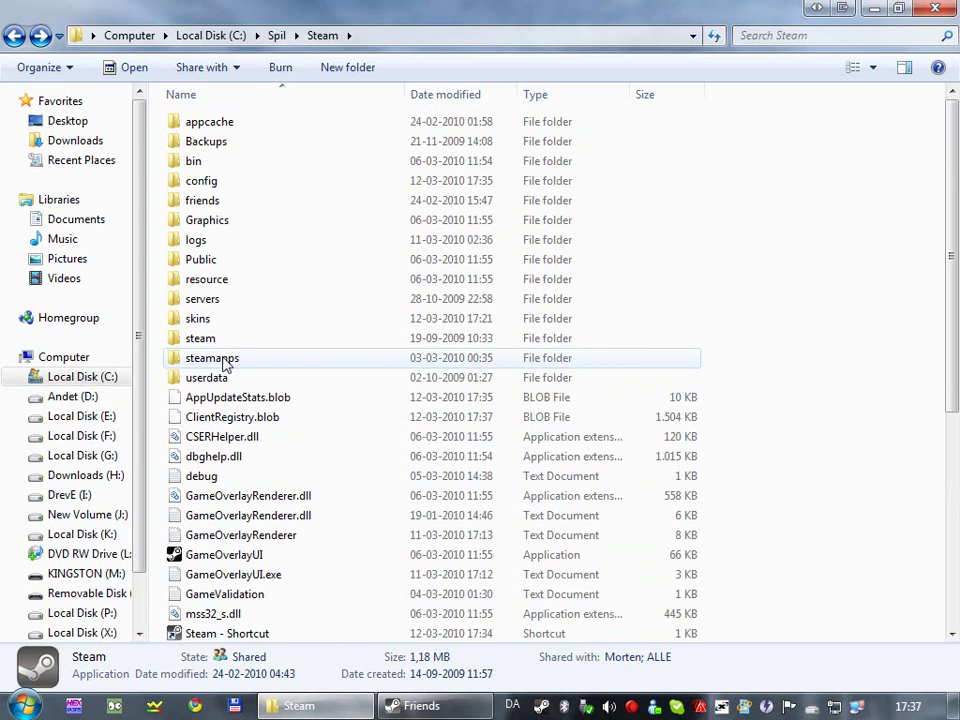
{"action": "left_click", "coordinate": [222, 285]}
{"action": "double_click", "coordinate": [222, 285]}
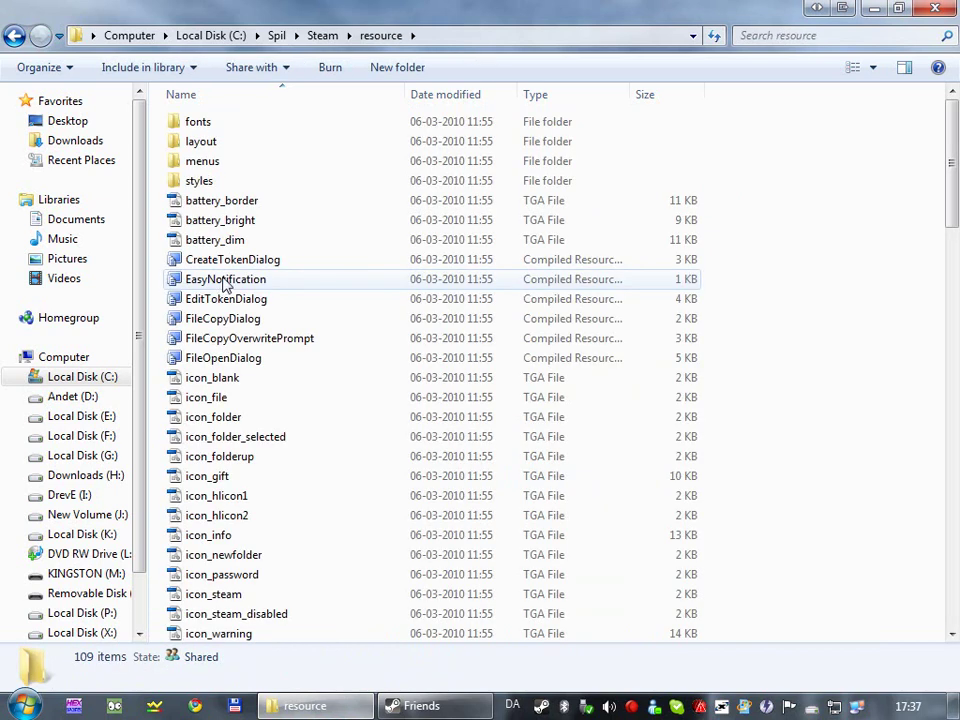
{"action": "double_click", "coordinate": [227, 164]}
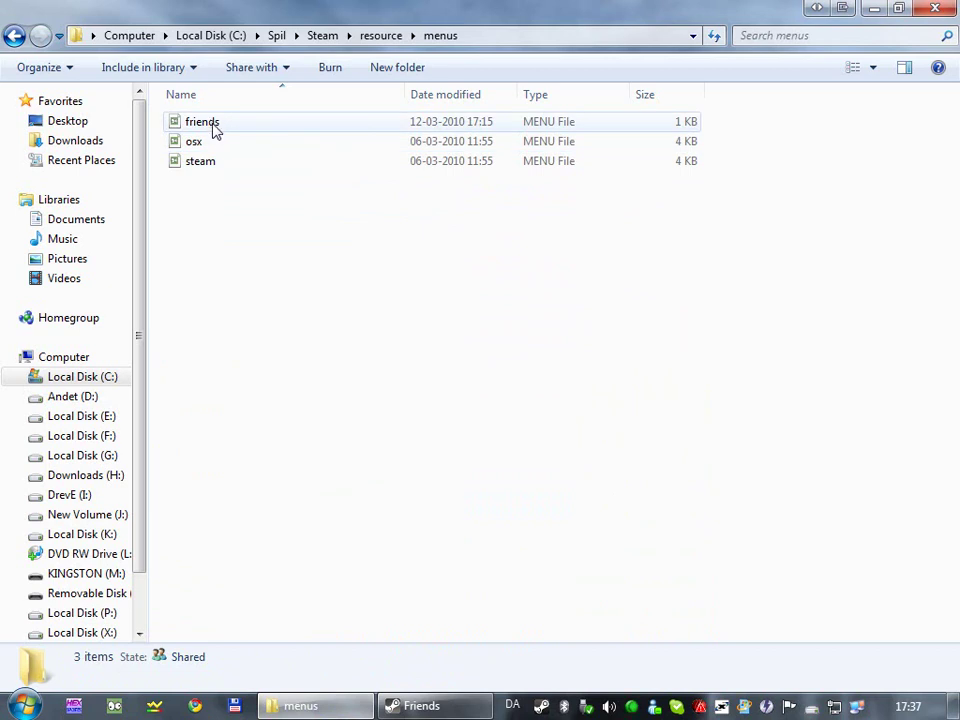
{"action": "right_click", "coordinate": [214, 130]}
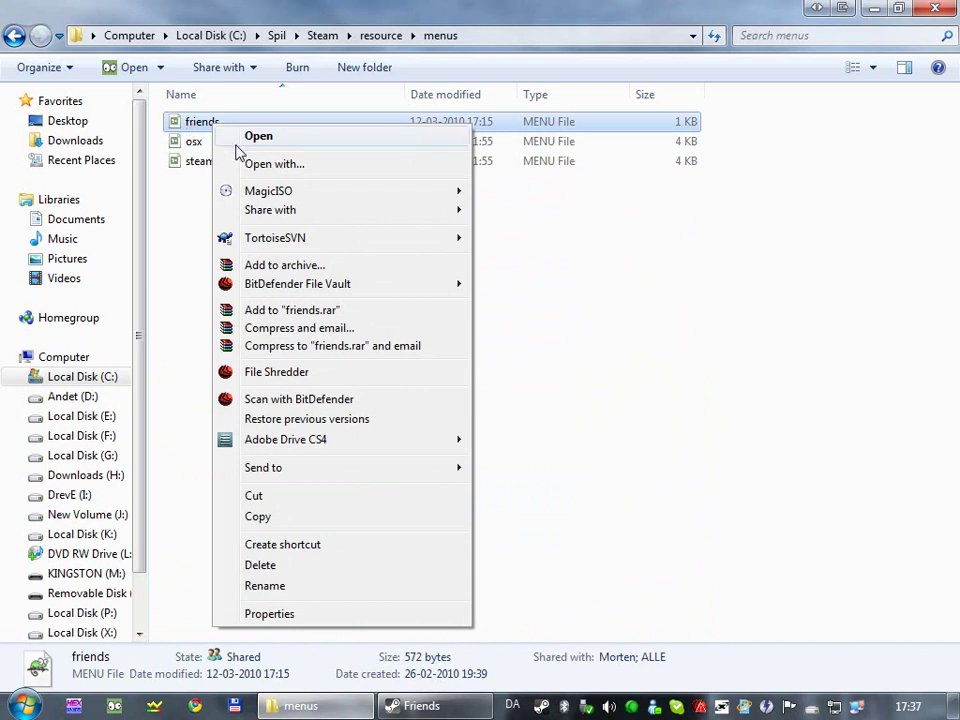
{"action": "left_click", "coordinate": [196, 128]}
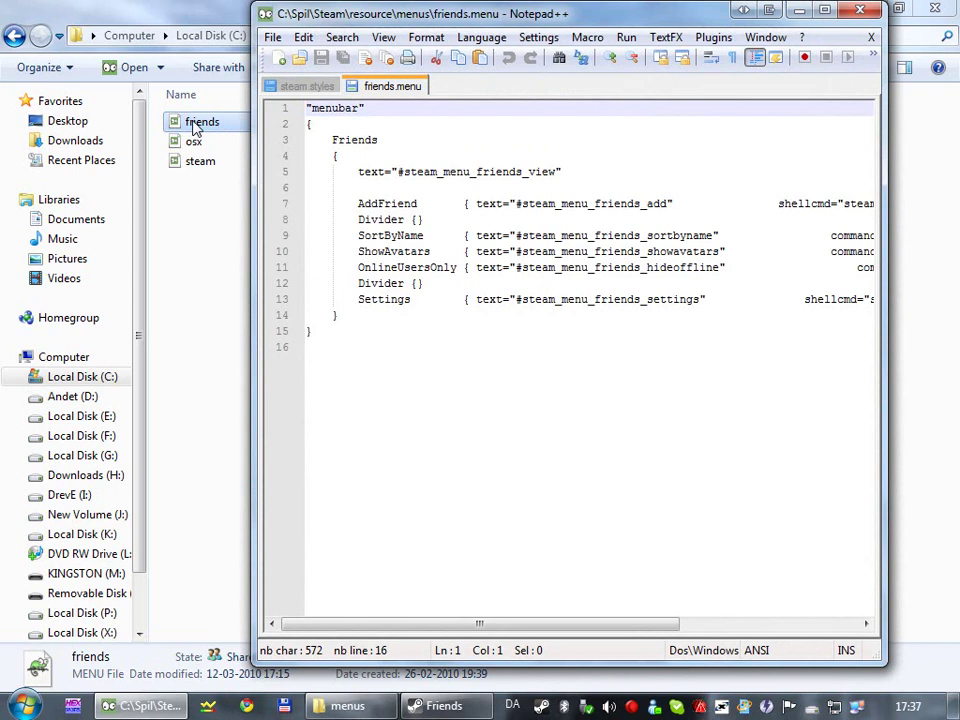
Arrange the Notepad++ and Friends windows side by side and get the folder window out of the way
{"action": "left_click_drag", "start_coordinate": [429, 22], "coordinate": [180, 38]}
{"action": "left_click", "coordinate": [873, 8]}
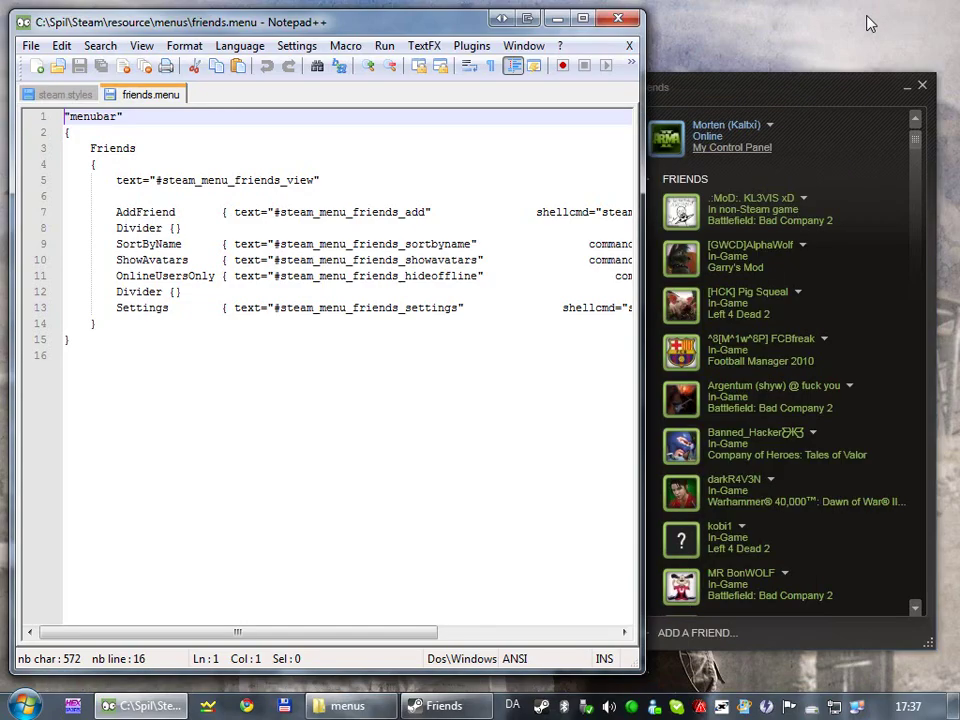
{"action": "left_click_drag", "start_coordinate": [742, 94], "coordinate": [756, 94]}
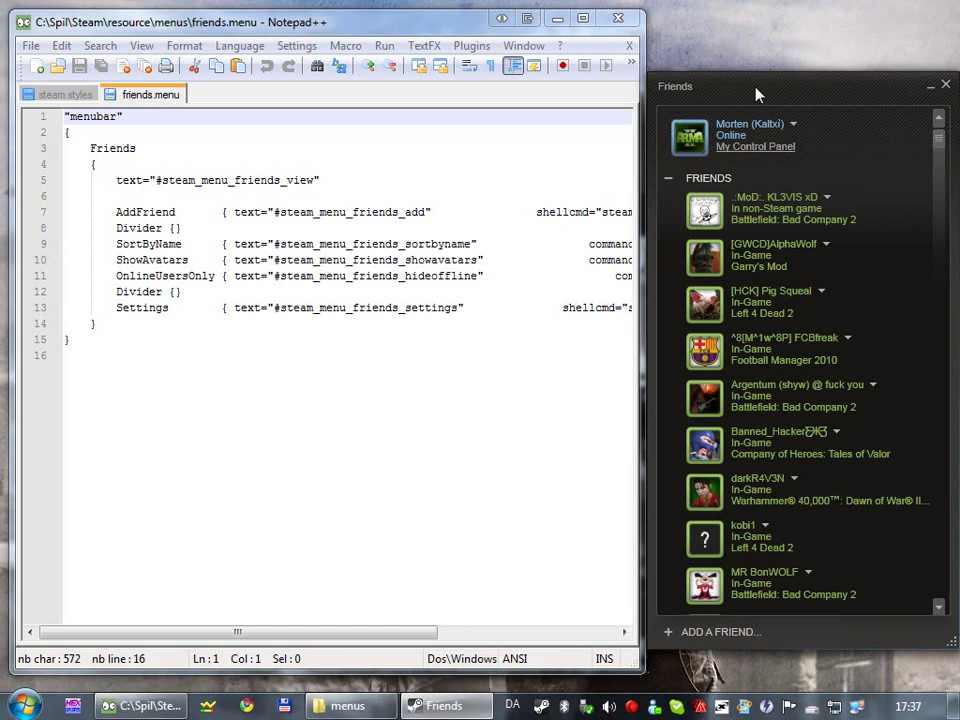
Compare the Friends window's menu options with the Friends block and its "#steam_menu_friends_view" text in friends.menu
{"action": "left_click", "coordinate": [676, 88]}
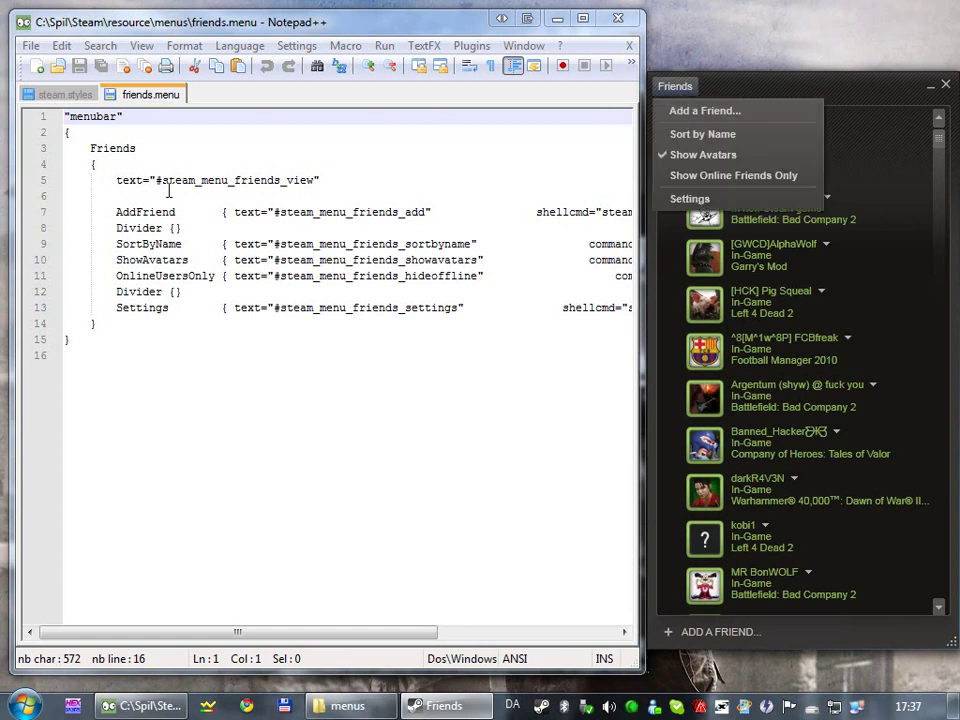
{"action": "left_click_drag", "start_coordinate": [90, 148], "coordinate": [137, 149]}
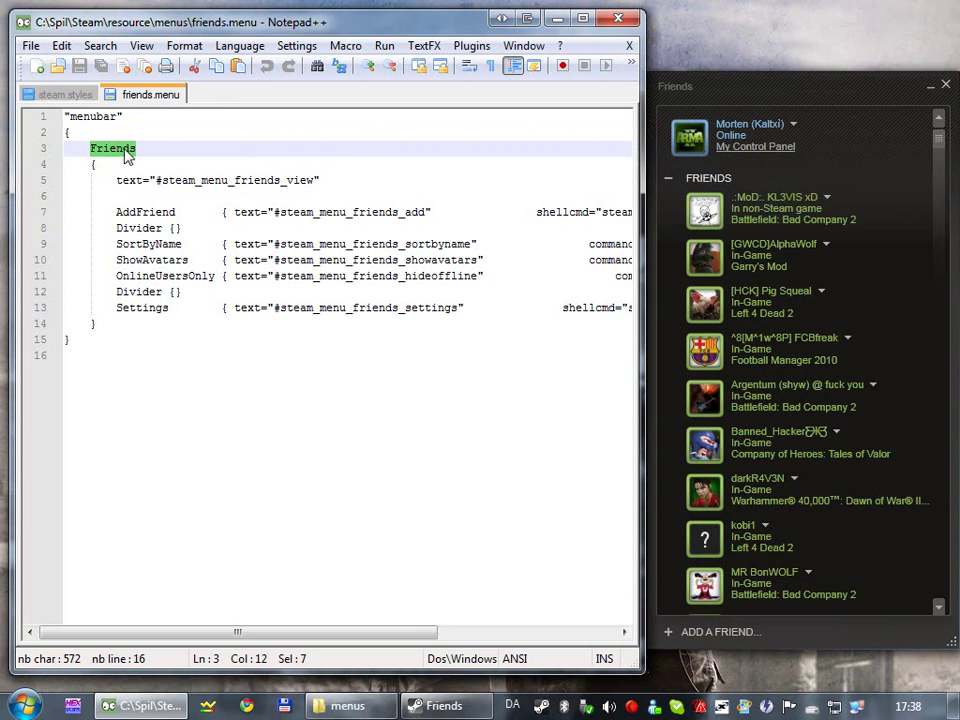
{"action": "left_click_drag", "start_coordinate": [155, 186], "coordinate": [311, 172]}
{"action": "left_click_drag", "start_coordinate": [157, 180], "coordinate": [162, 177]}
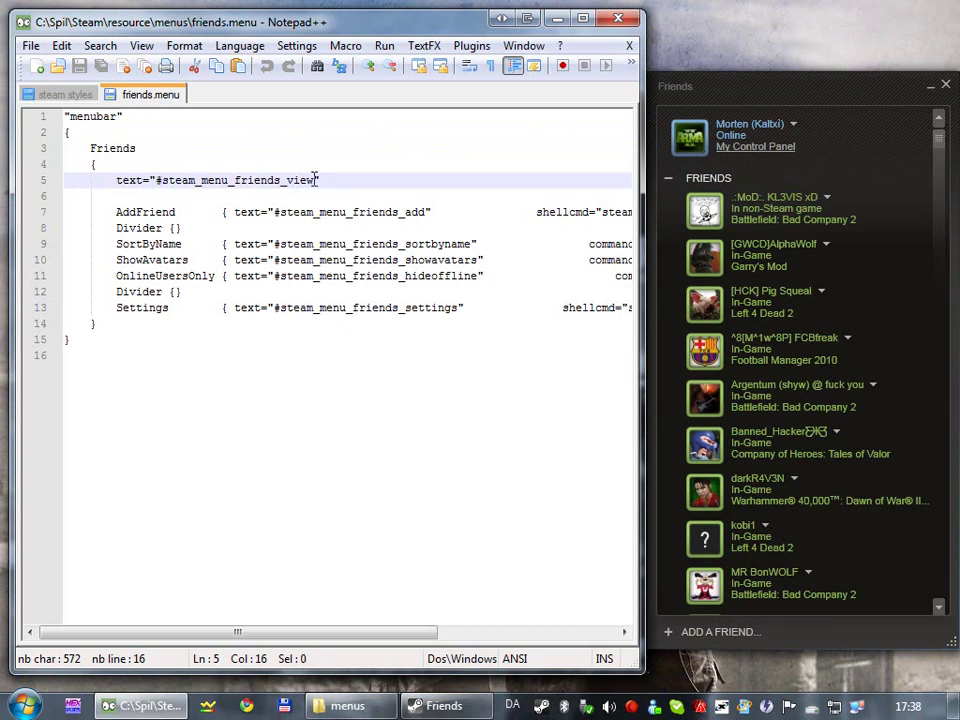
{"action": "left_click_drag", "start_coordinate": [315, 180], "coordinate": [160, 182]}
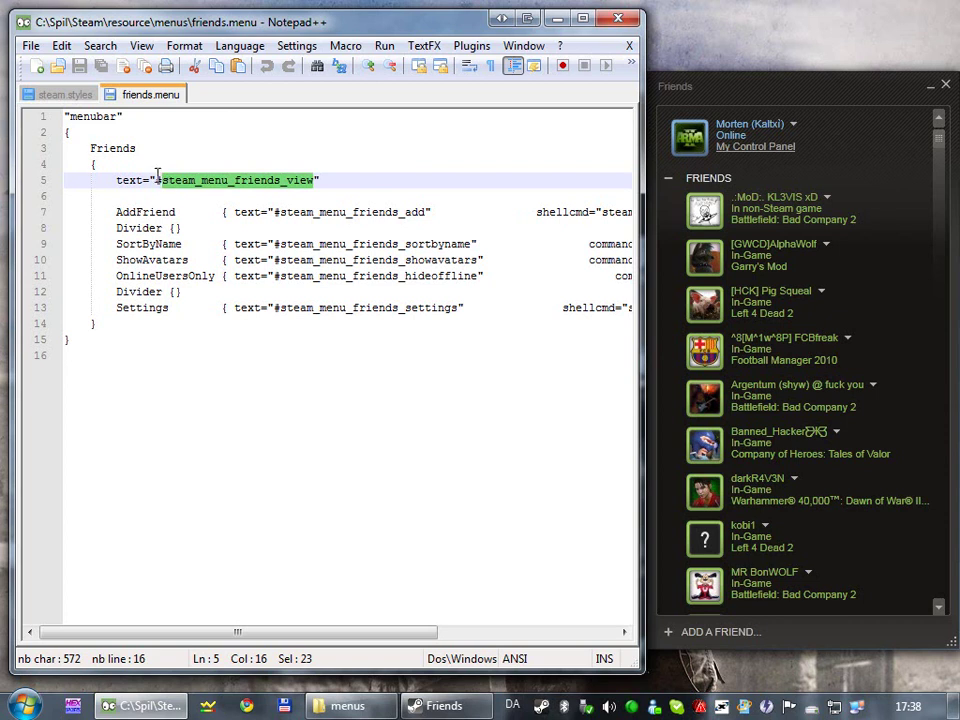
{"action": "left_click", "coordinate": [155, 180]}
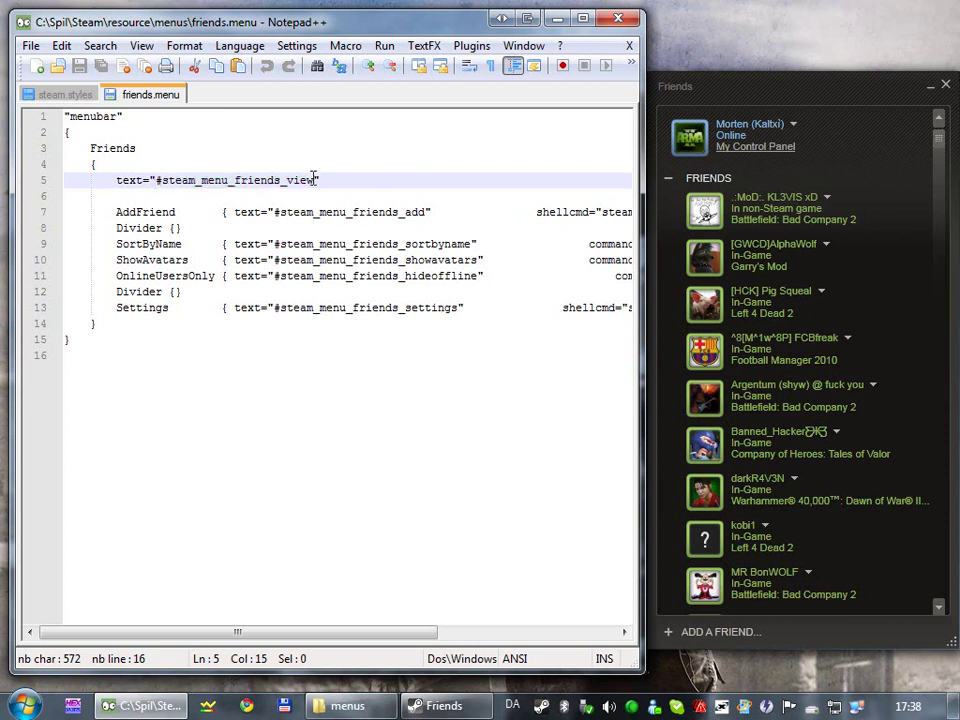
{"action": "left_click", "coordinate": [673, 88]}
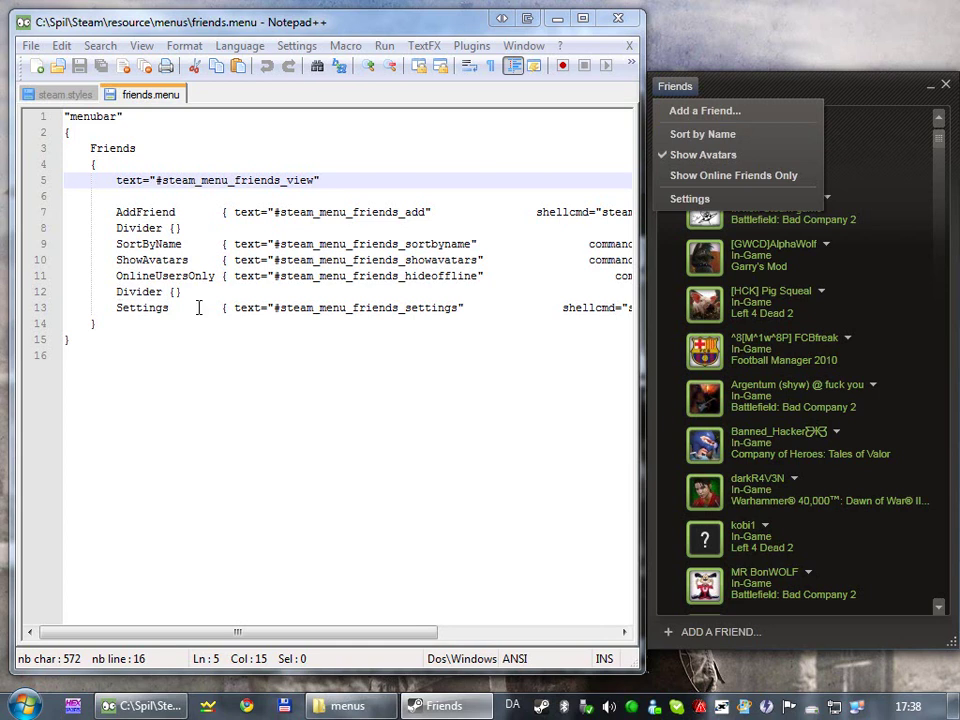
{"action": "left_click", "coordinate": [506, 195]}
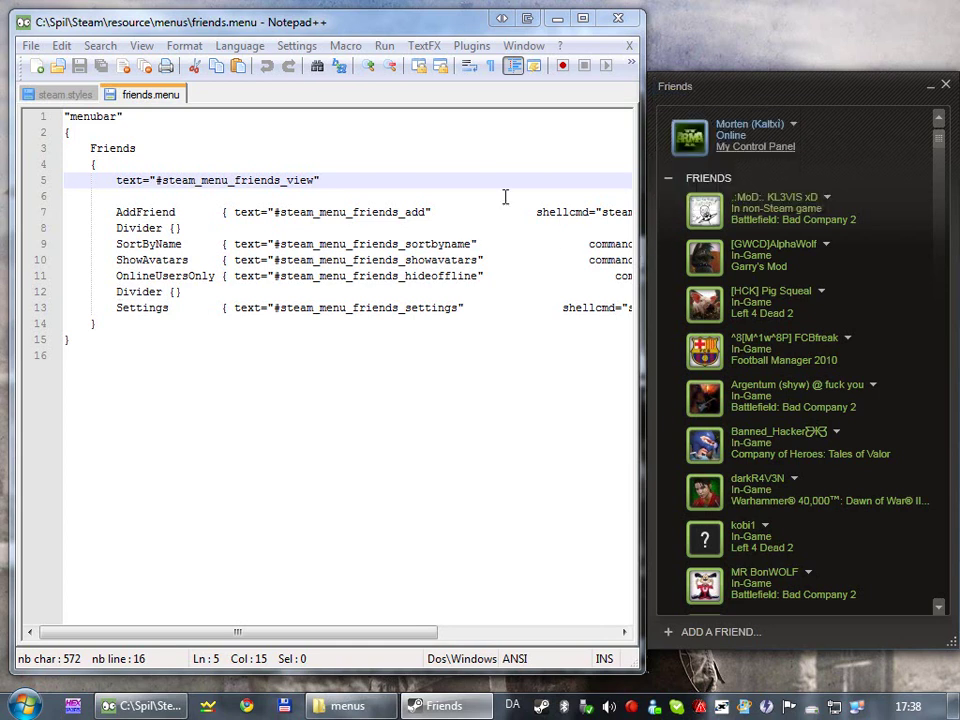
Duplicate the whole Friends block below the original in friends.menu, separated by one blank line
{"action": "left_click_drag", "start_coordinate": [109, 328], "coordinate": [37, 150]}
{"action": "left_click", "coordinate": [129, 331]}
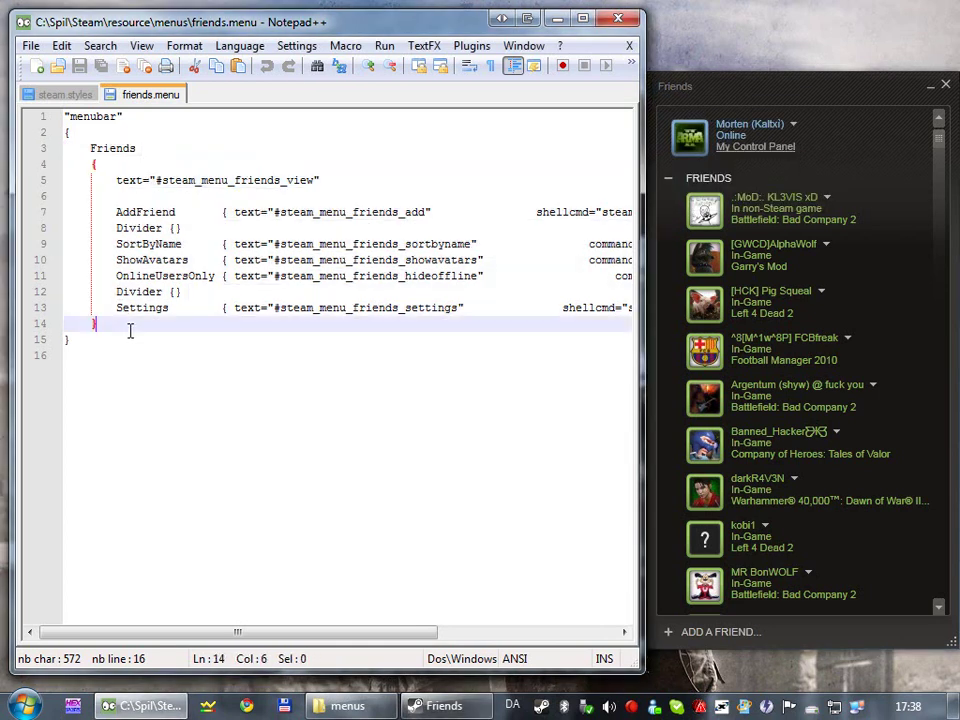
{"action": "key", "text": "Return"}
{"action": "key", "text": "Return"}
{"action": "key", "text": "shift+Home"}
{"action": "key", "text": "ctrl+v"}
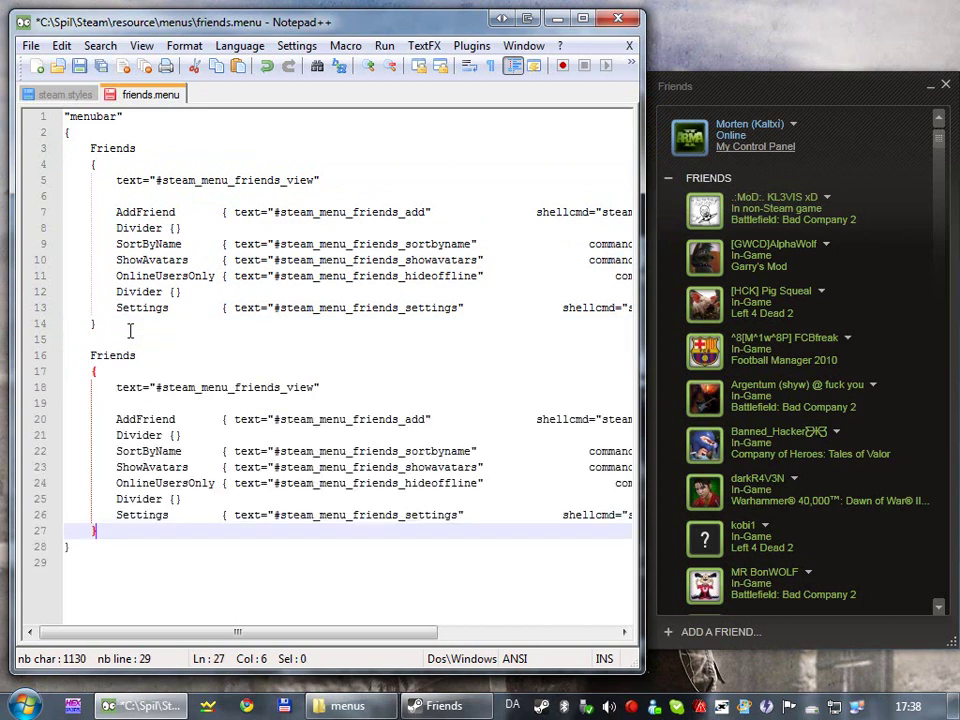
Rename the duplicated Friends block to MyServers and set its text to "My Servers"
{"action": "left_click", "coordinate": [128, 338]}
{"action": "left_click", "coordinate": [210, 354]}
{"action": "key", "text": "shift+Home"}
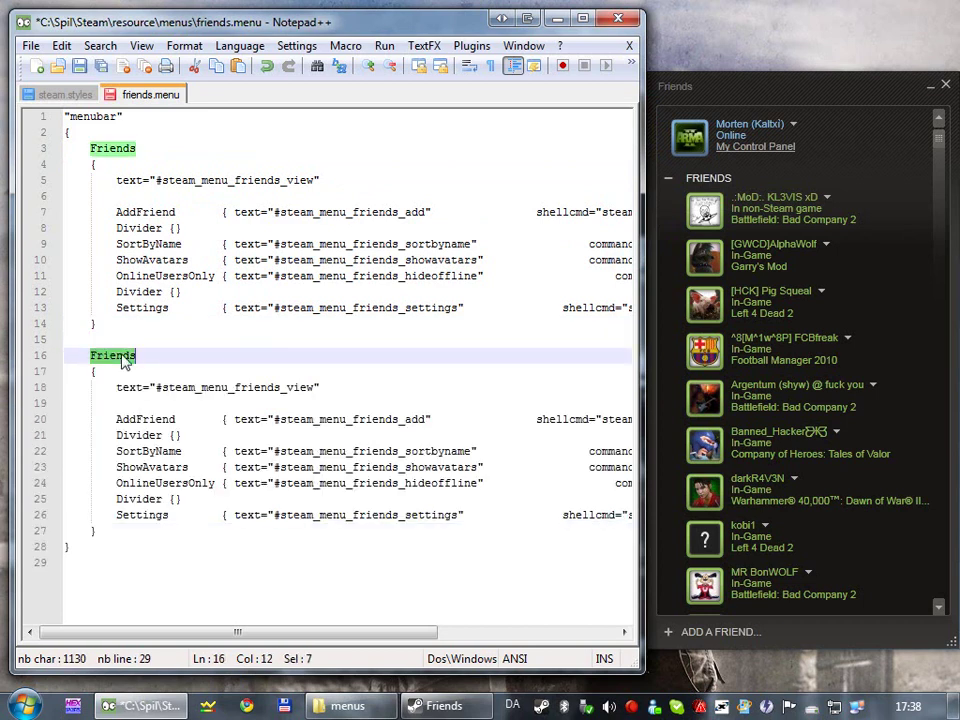
{"action": "type", "text": "MyServers"}
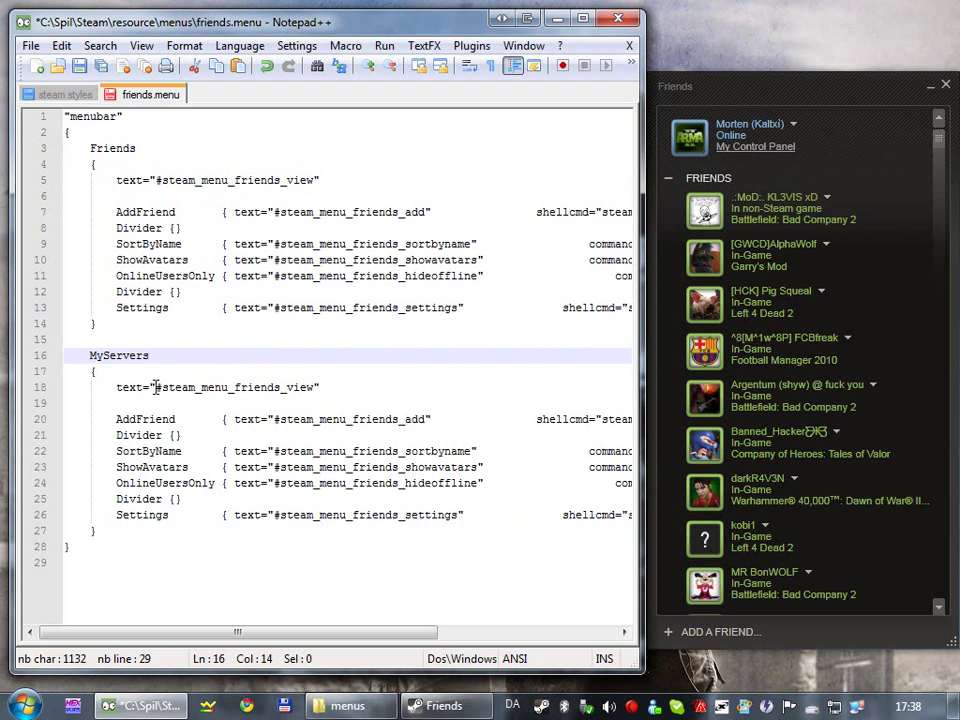
{"action": "left_click", "coordinate": [154, 386]}
{"action": "left_click", "coordinate": [319, 387], "text": "shift"}
{"action": "key", "text": "shift+Left"}
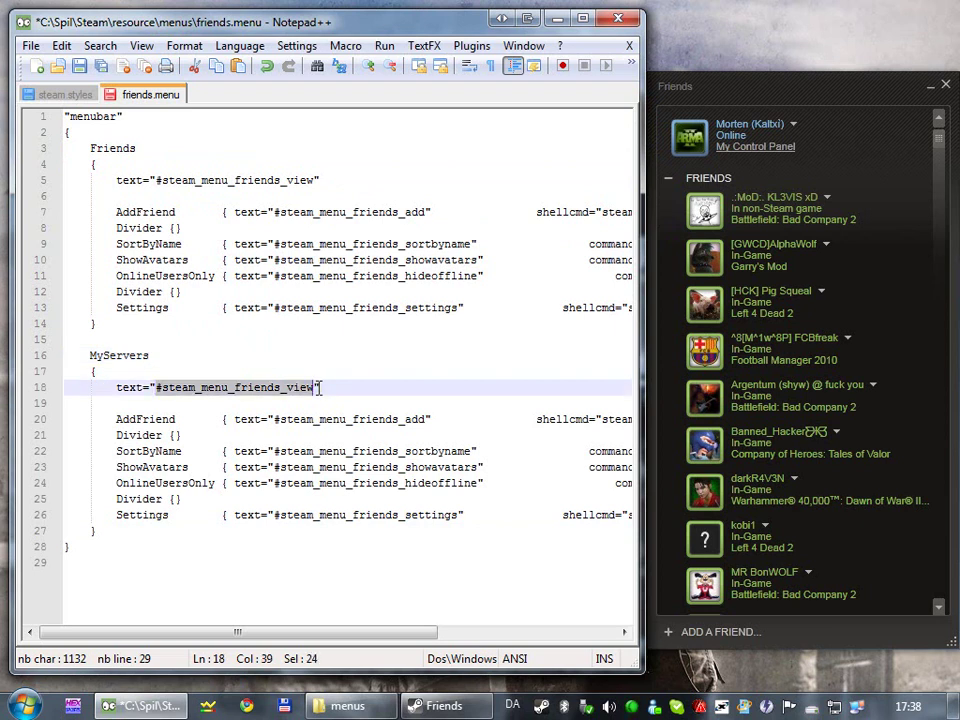
{"action": "type", "text": "My Servers"}
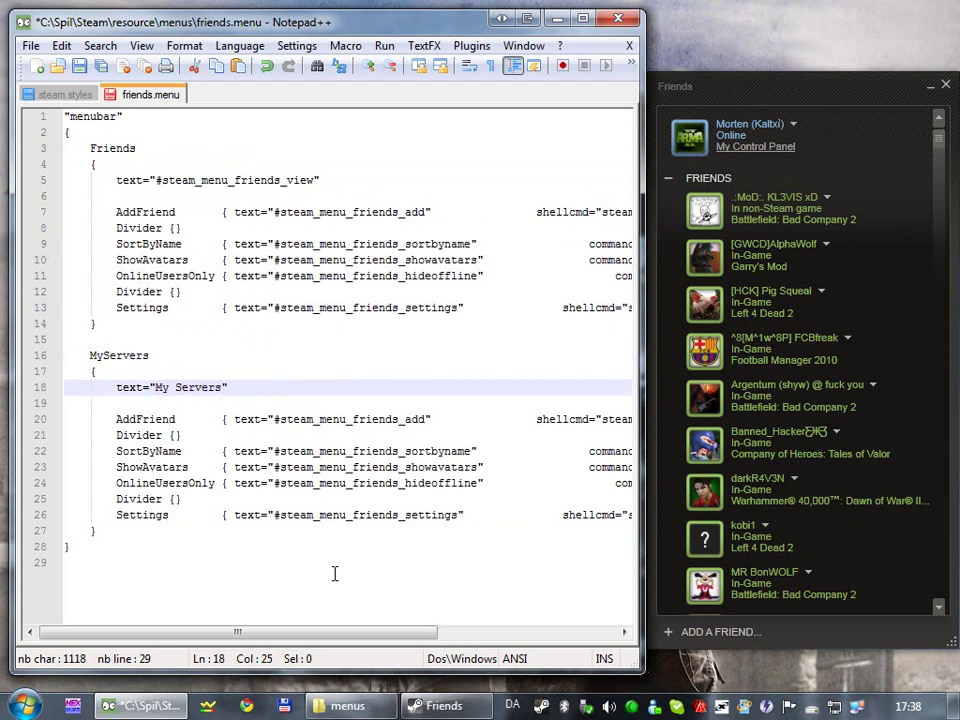
Delete every entry below AddFriend in the MyServers block, leaving no blank line before the closing brace
{"action": "left_click", "coordinate": [278, 515]}
{"action": "key", "text": "End"}
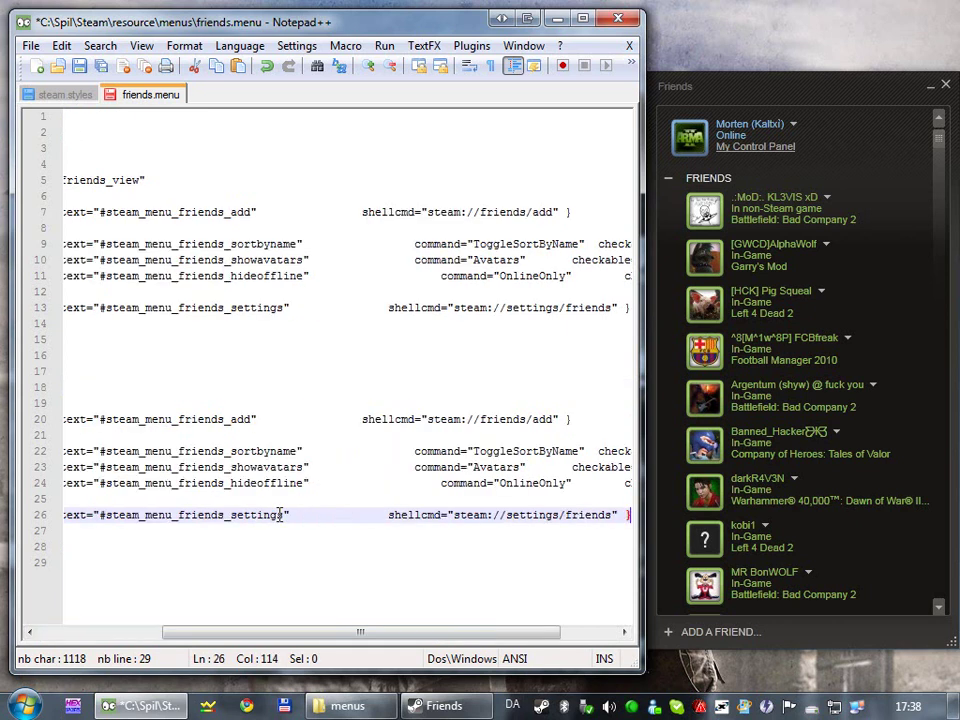
{"action": "key", "text": "shift+Home"}
{"action": "key", "text": "shift+Up"}
{"action": "key", "text": "shift+Up"}
{"action": "key", "text": "shift+Up"}
{"action": "key", "text": "shift+Up"}
{"action": "key", "text": "shift+Up"}
{"action": "key", "text": "Delete"}
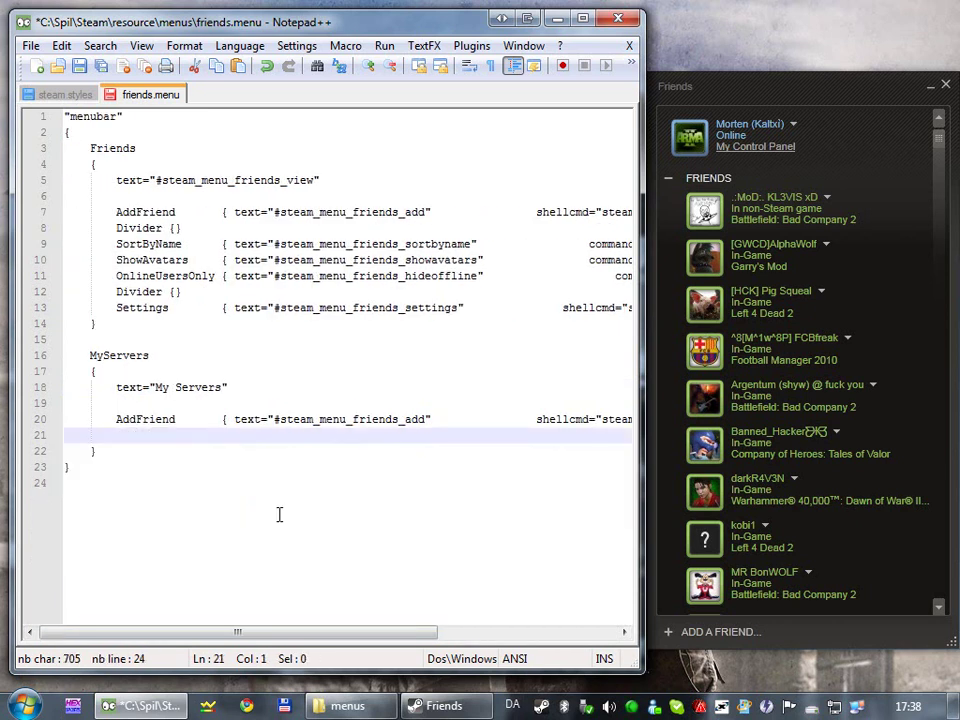
{"action": "key", "text": "BackSpace"}
{"action": "key", "text": "Home"}
{"action": "key", "text": "Home"}
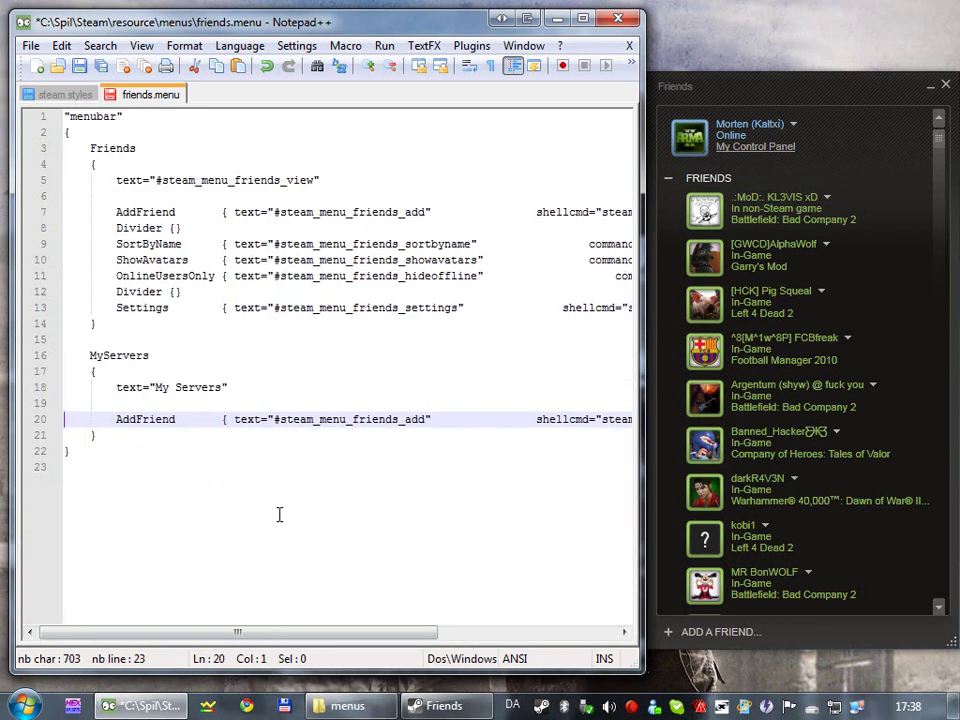
Rename the AddFriend entry in the MyServers block to MyTestServer and set its text to "My Test Server"
{"action": "left_click", "coordinate": [146, 419]}
{"action": "double_click", "coordinate": [146, 419]}
{"action": "type", "text": "My"}
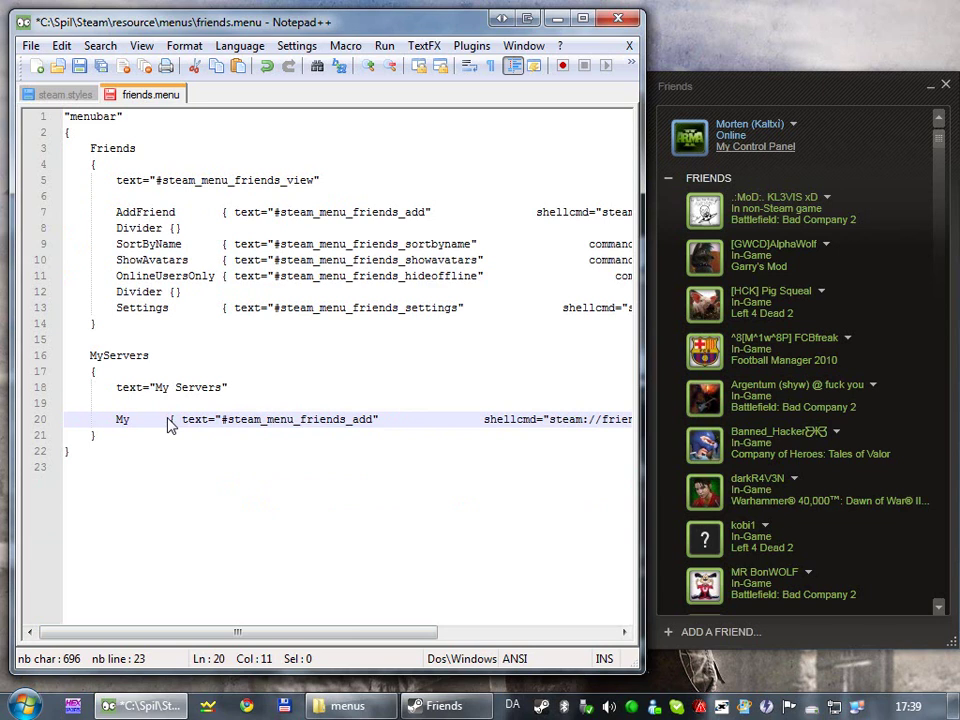
{"action": "type", "text": "TestServer"}
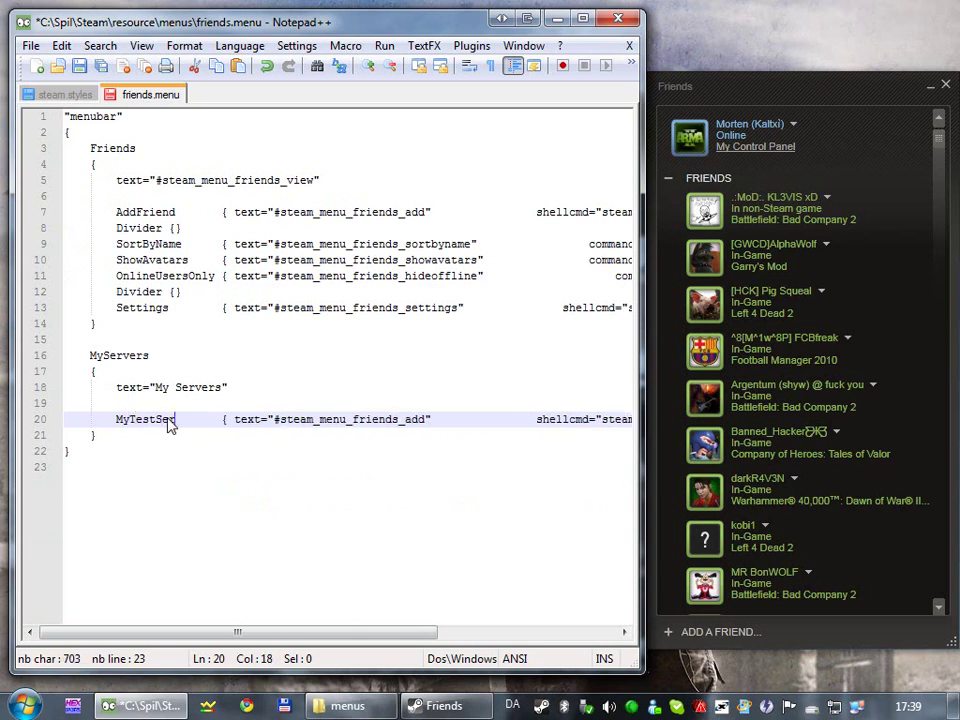
{"action": "left_click", "coordinate": [304, 420]}
{"action": "left_click", "coordinate": [452, 420], "text": "shift"}
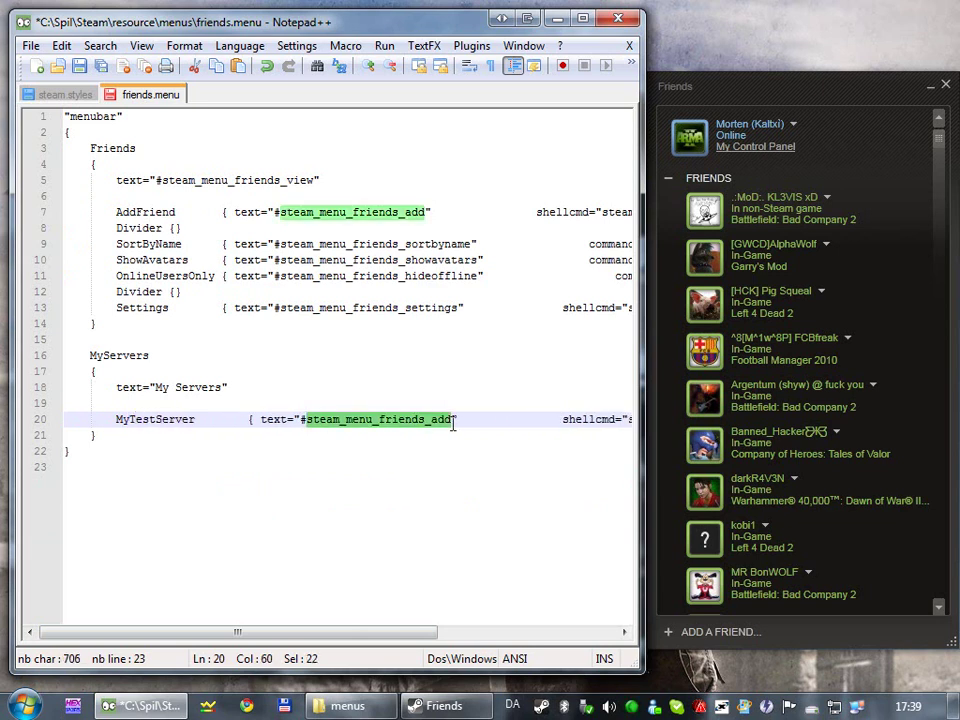
{"action": "key", "text": "BackSpace"}
{"action": "key", "text": "BackSpace"}
{"action": "type", "text": "My Test Server"}
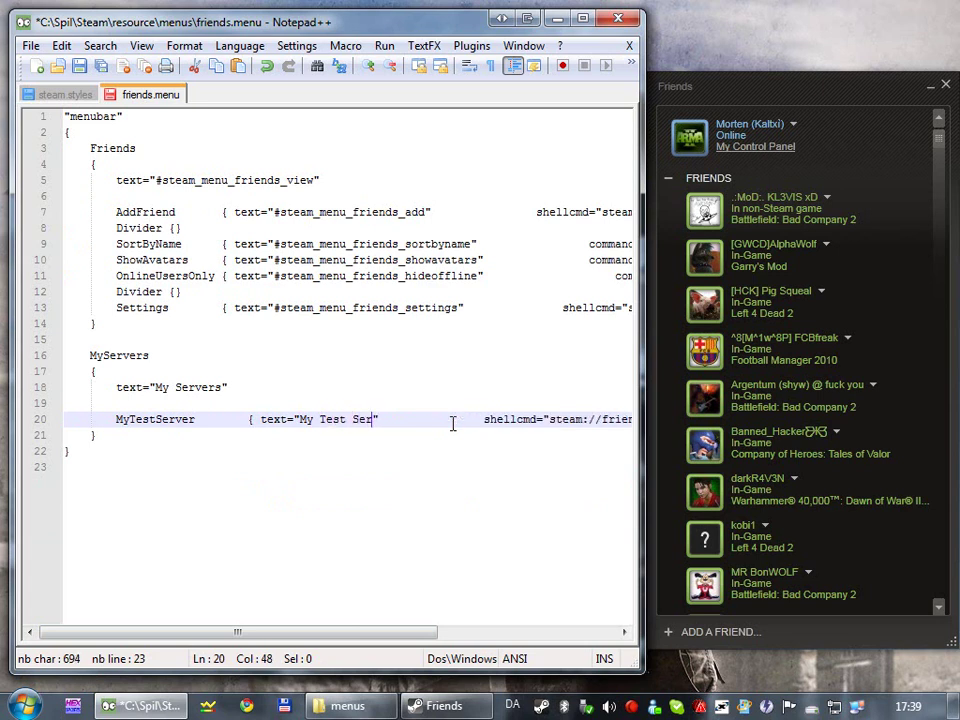
Set the MyTestServer entry's shellcmd to "steam://connect/127.0.0.1:27015"
{"action": "left_click_drag", "start_coordinate": [387, 641], "coordinate": [442, 635]}
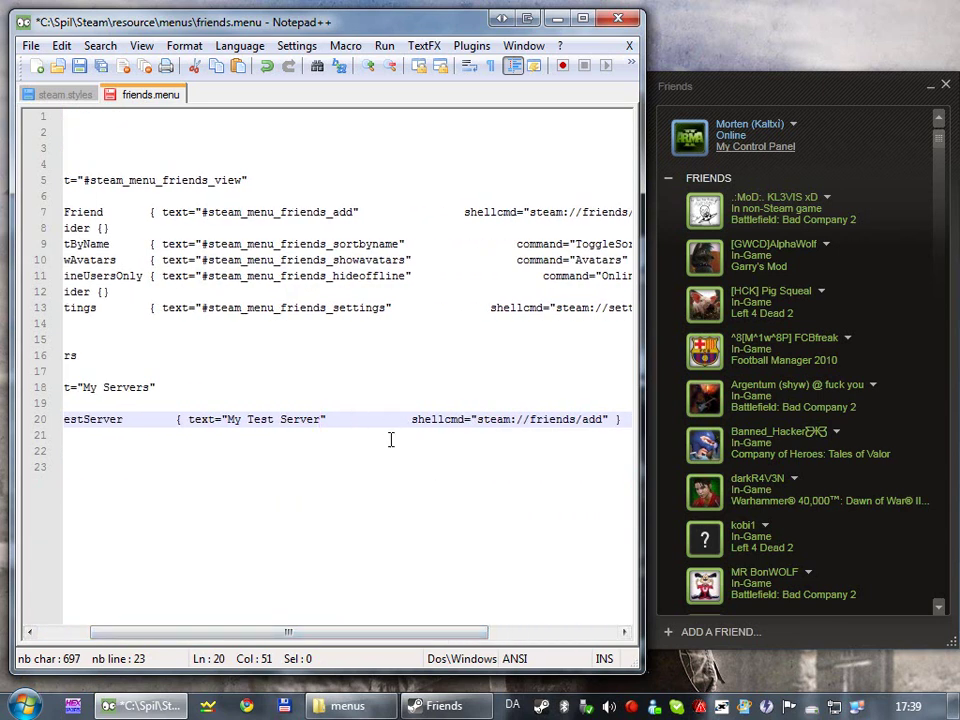
{"action": "left_click_drag", "start_coordinate": [357, 632], "coordinate": [493, 639]}
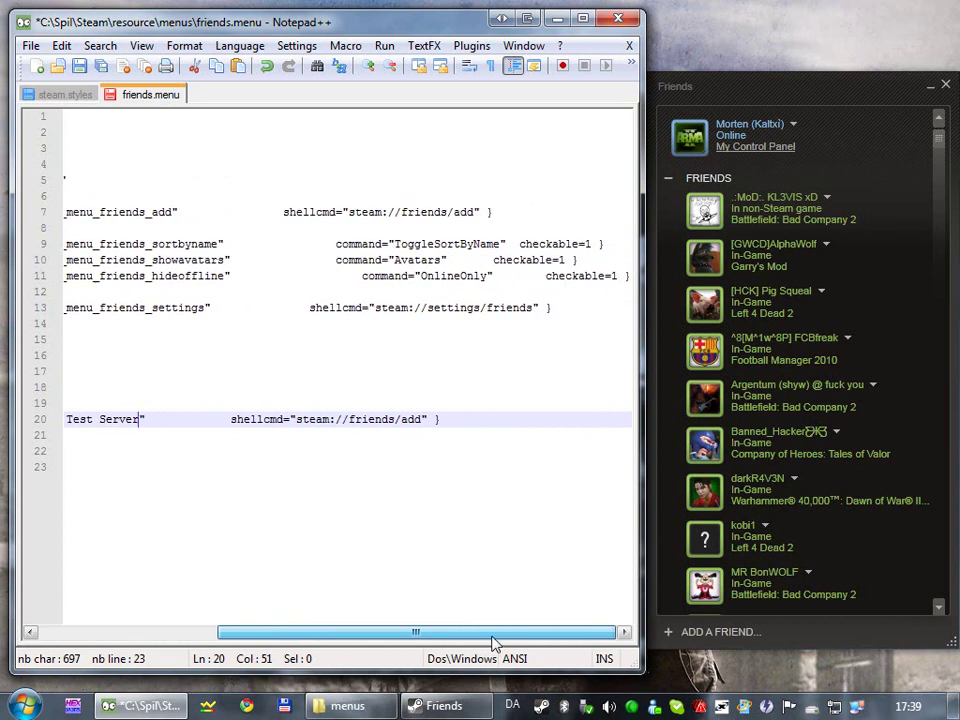
{"action": "left_click", "coordinate": [298, 419]}
{"action": "key", "text": "Left"}
{"action": "left_click", "coordinate": [424, 420], "text": "shift"}
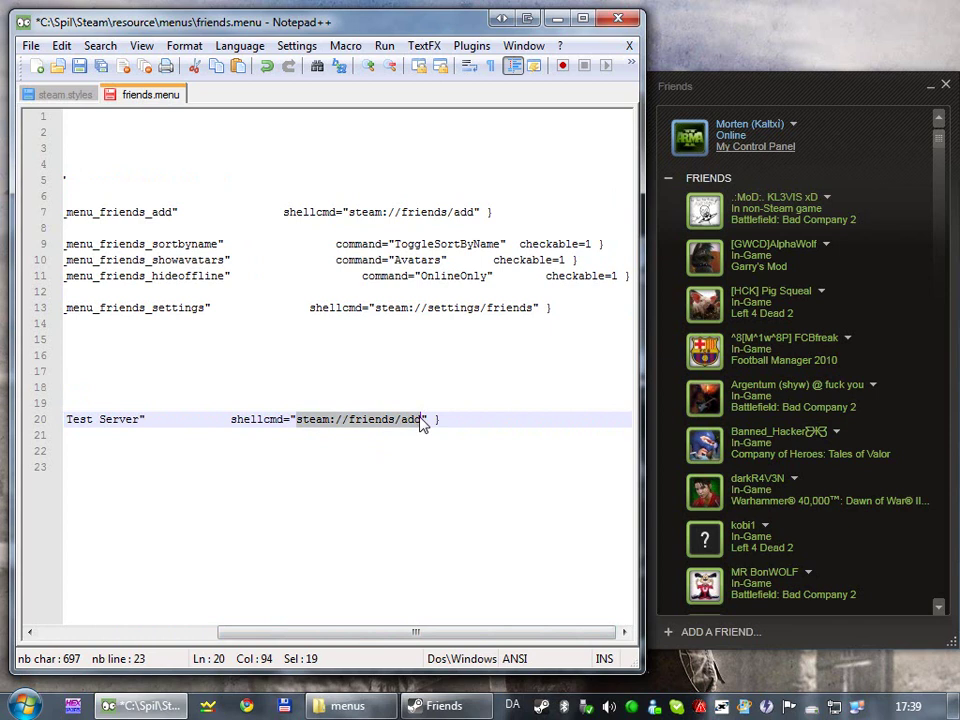
{"action": "type", "text": "steam:"}
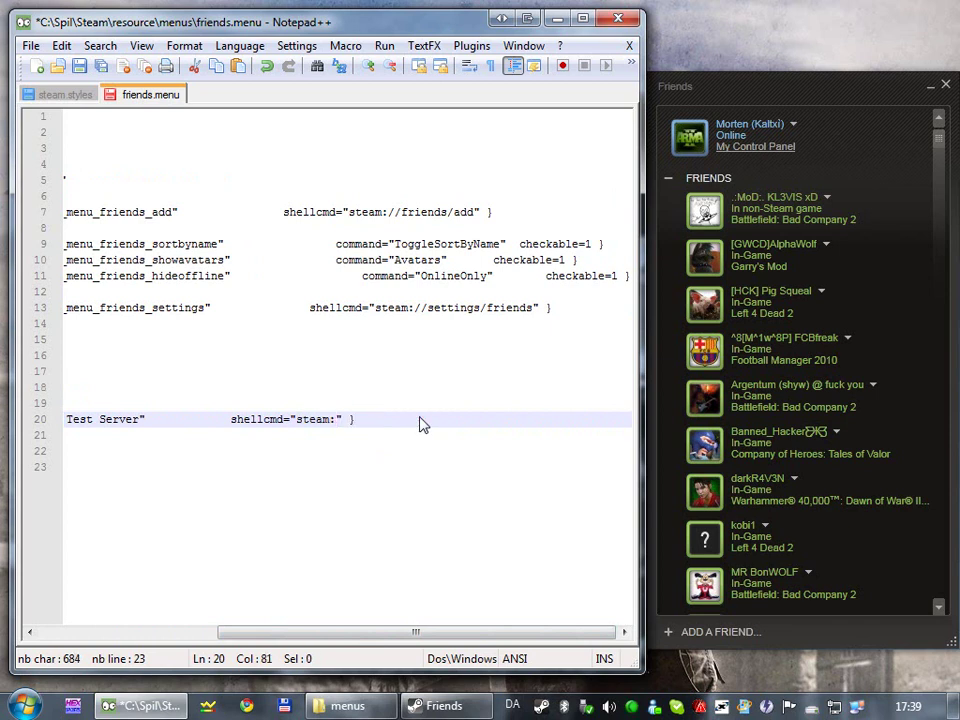
{"action": "type", "text": "//"}
{"action": "type", "text": "connect/"}
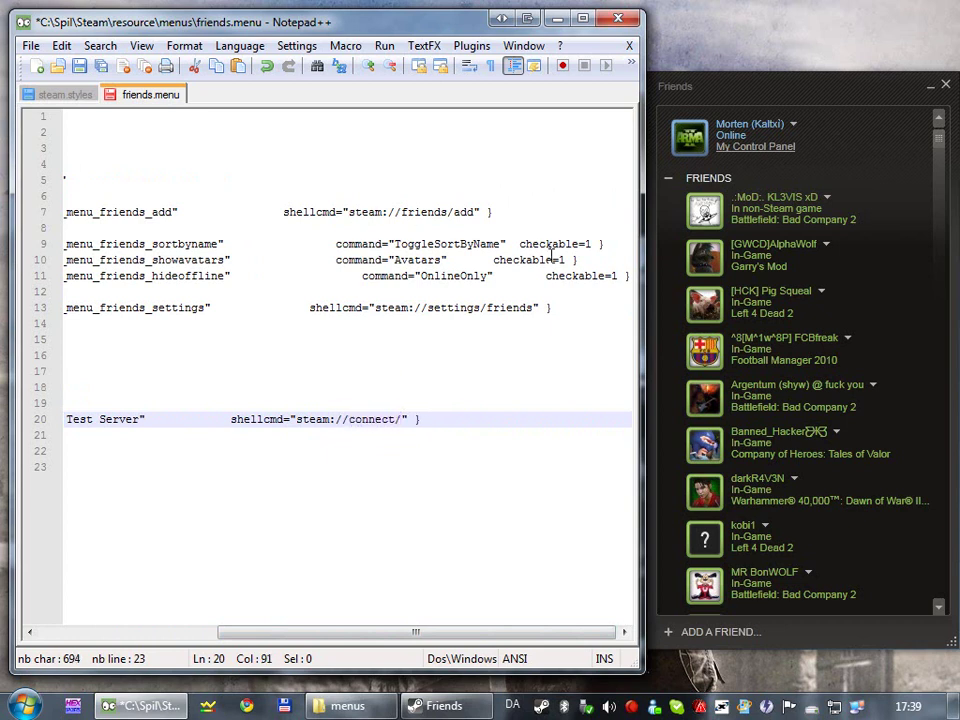
{"action": "type", "text": "1270."}
{"action": "key", "text": "BackSpace"}
{"action": "key", "text": "BackSpace"}
{"action": "type", "text": ".0.0.1:27015"}
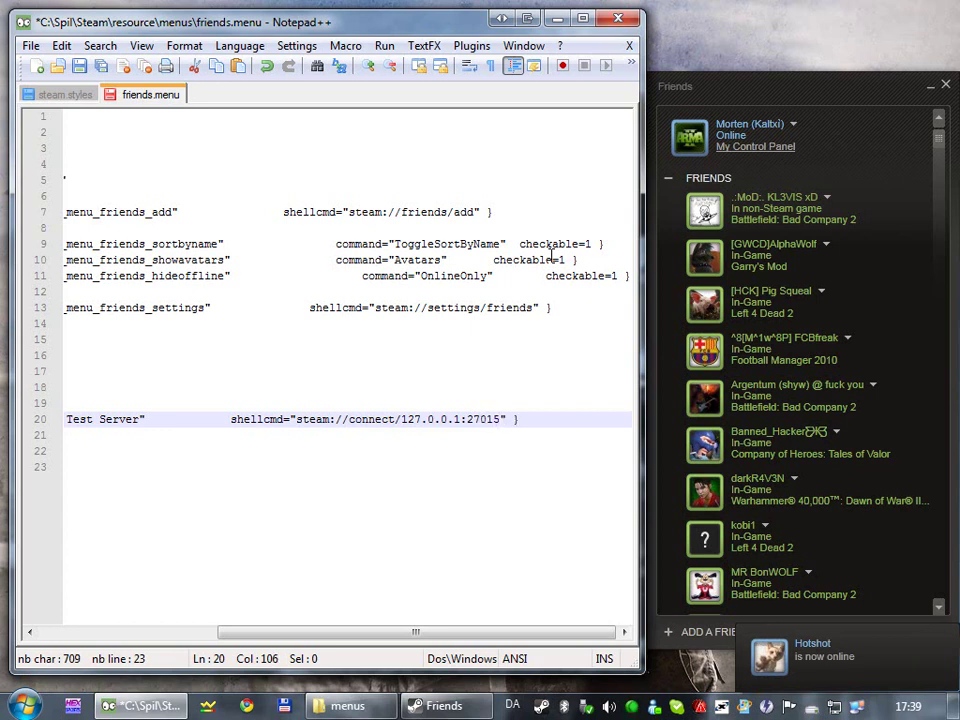
Compare the command, checkable and shellcmd attributes of the Friends block entries with the MyTestServer entry's shellcmd
{"action": "double_click", "coordinate": [350, 243]}
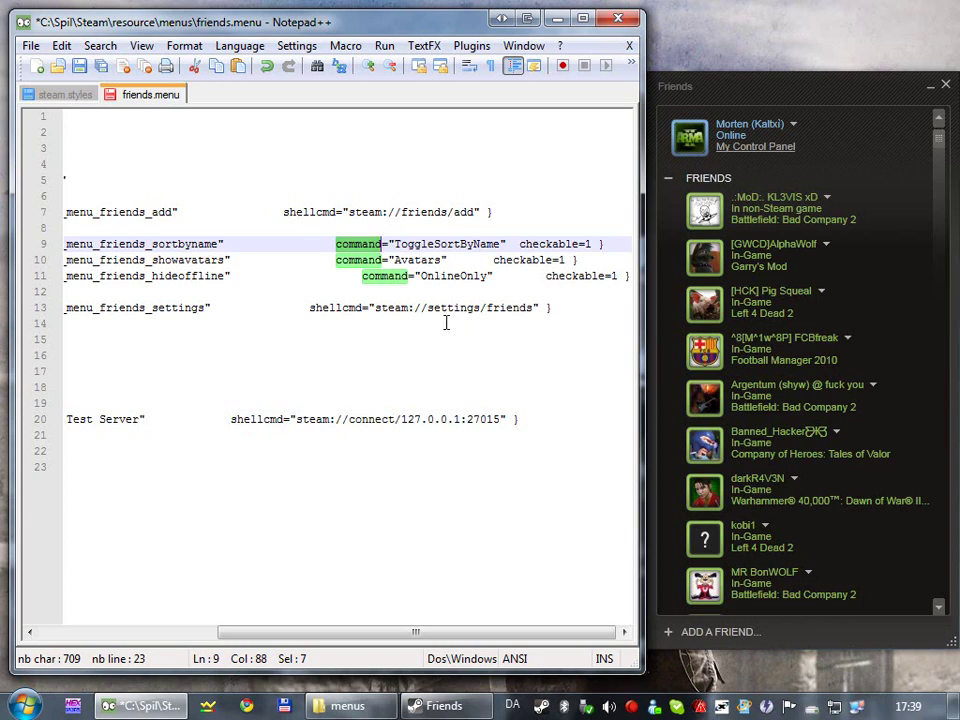
{"action": "left_click", "coordinate": [517, 261]}
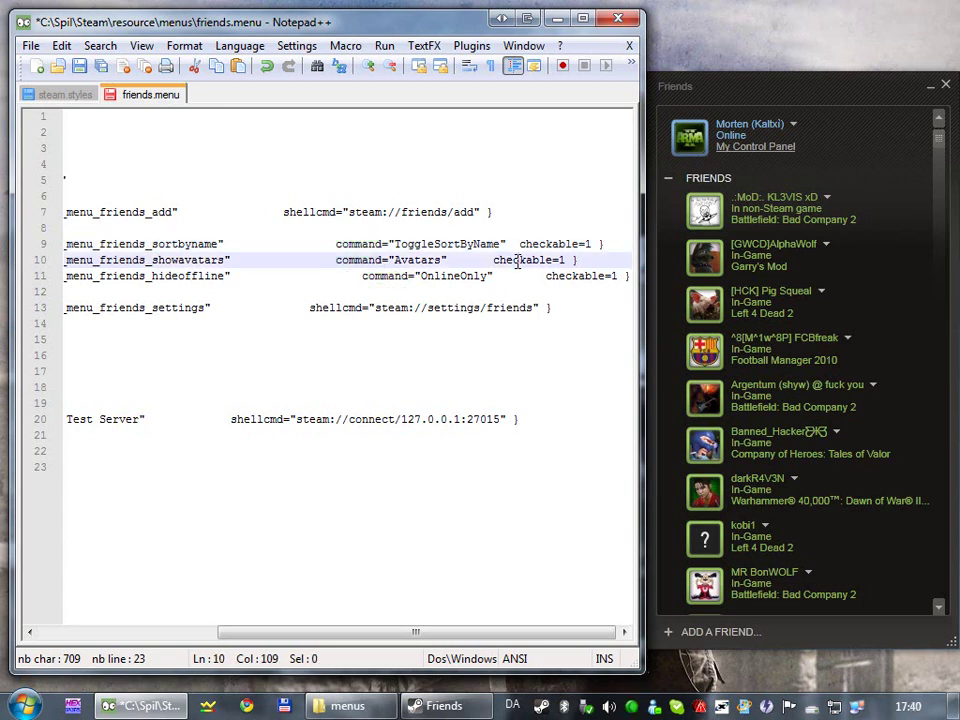
{"action": "left_click", "coordinate": [536, 308]}
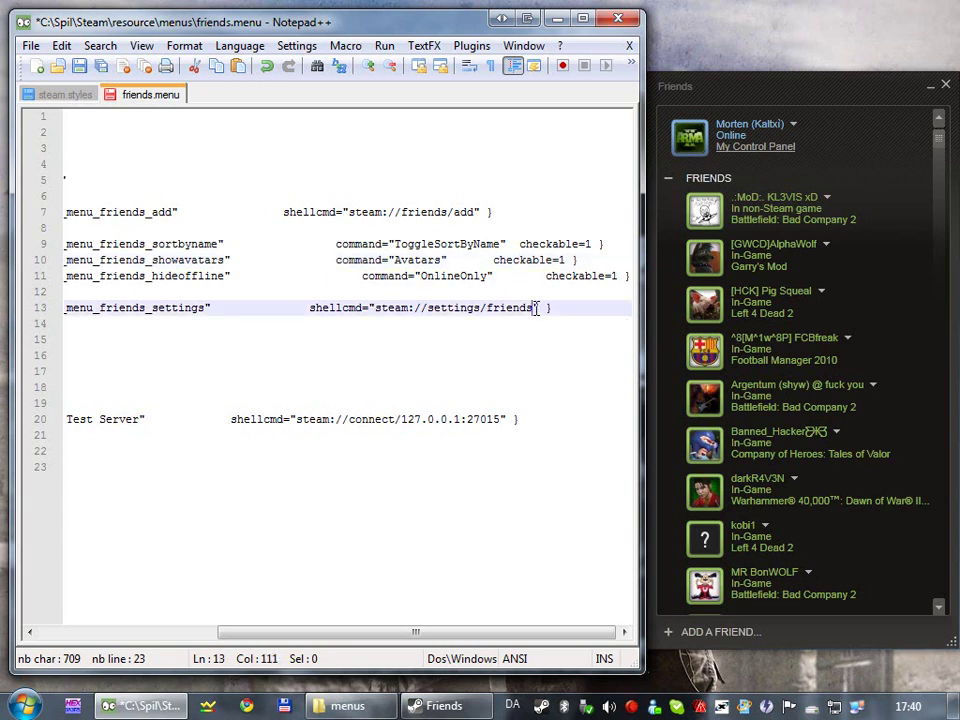
{"action": "left_click", "coordinate": [428, 308], "text": "shift"}
{"action": "left_click", "coordinate": [674, 85]}
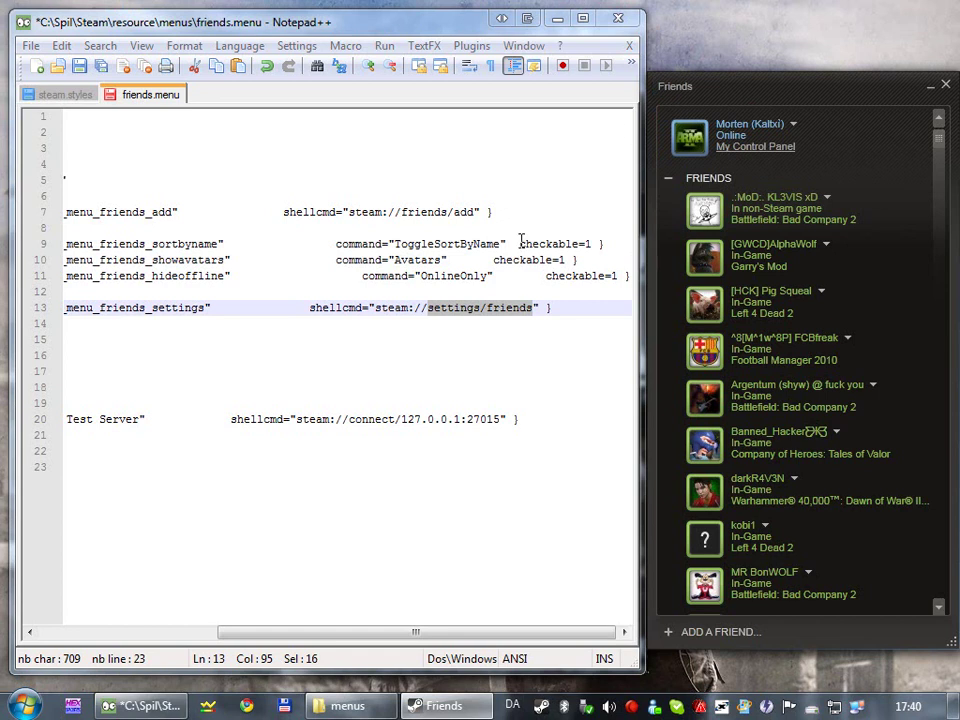
{"action": "left_click", "coordinate": [531, 308]}
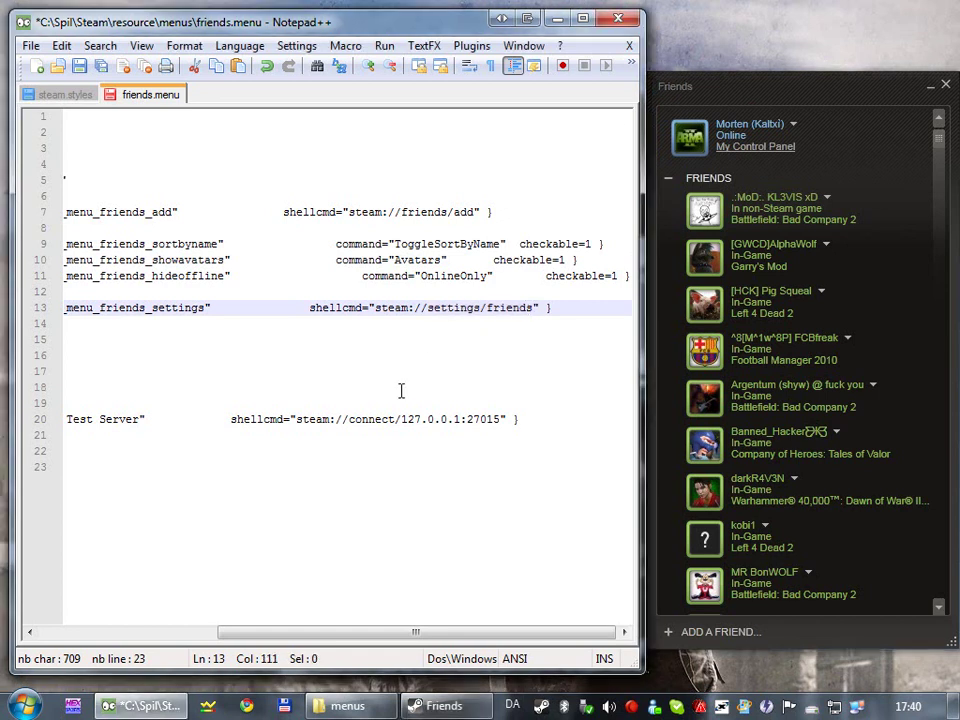
{"action": "left_click", "coordinate": [412, 420]}
{"action": "left_click_drag", "start_coordinate": [415, 632], "coordinate": [237, 632]}
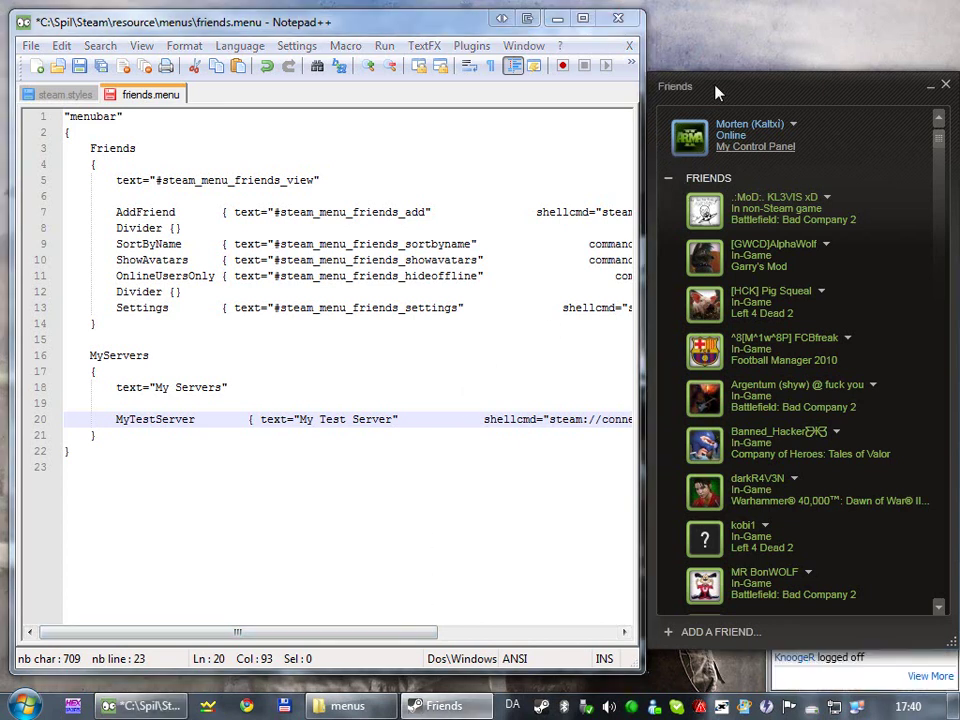
Save friends.menu and test My Test Server from the Friends window's My Servers menu, closing the resulting game info window
{"action": "left_click", "coordinate": [160, 197]}
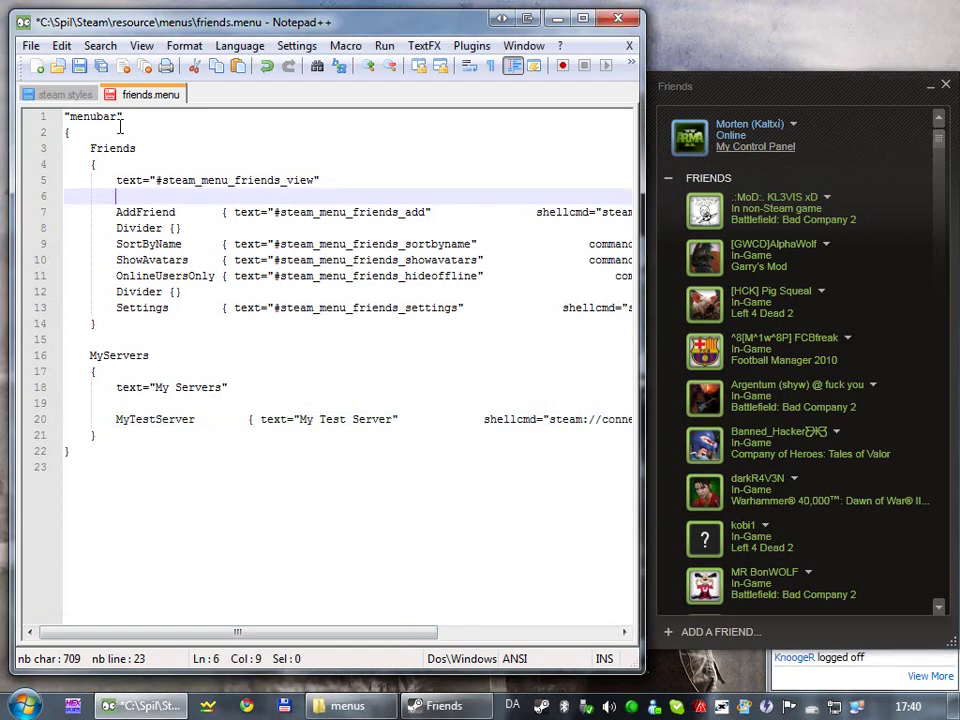
{"action": "left_click", "coordinate": [80, 68]}
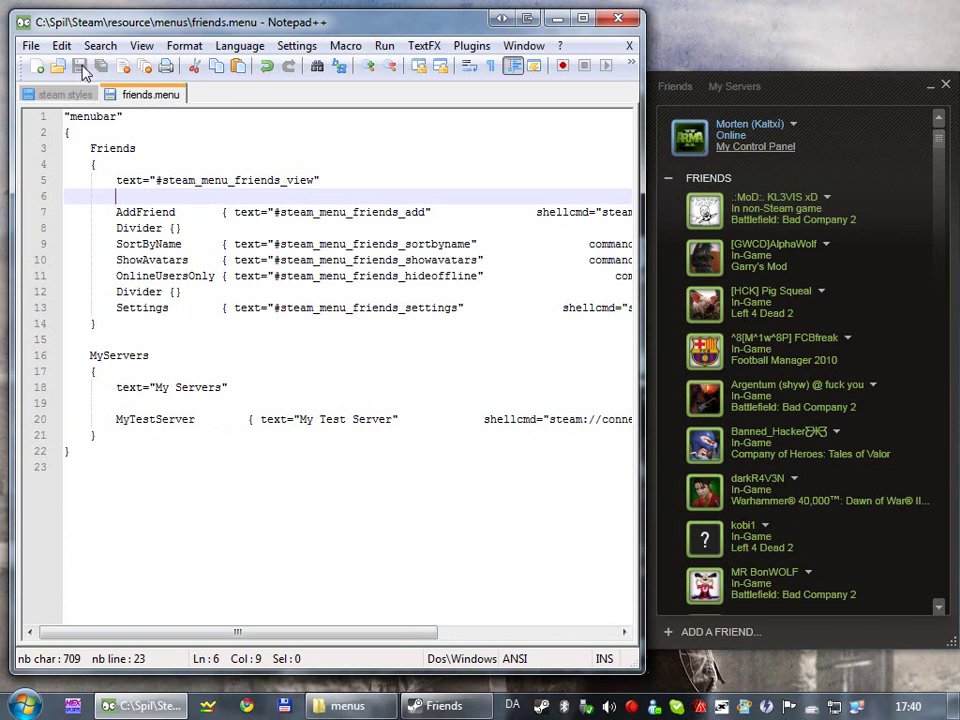
{"action": "left_click", "coordinate": [740, 87]}
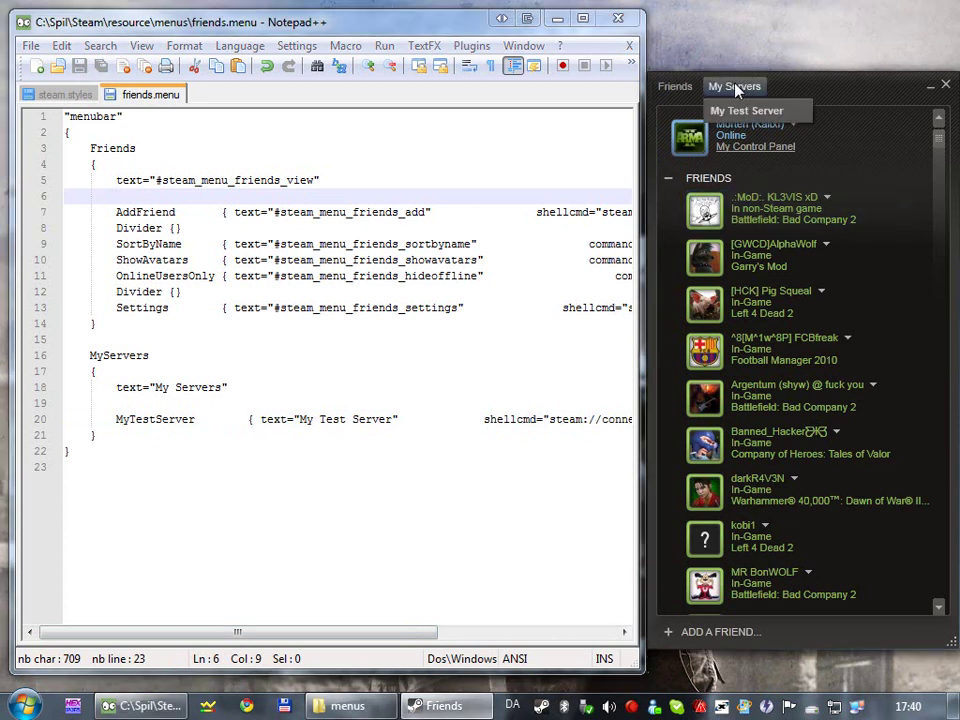
{"action": "left_click", "coordinate": [785, 105]}
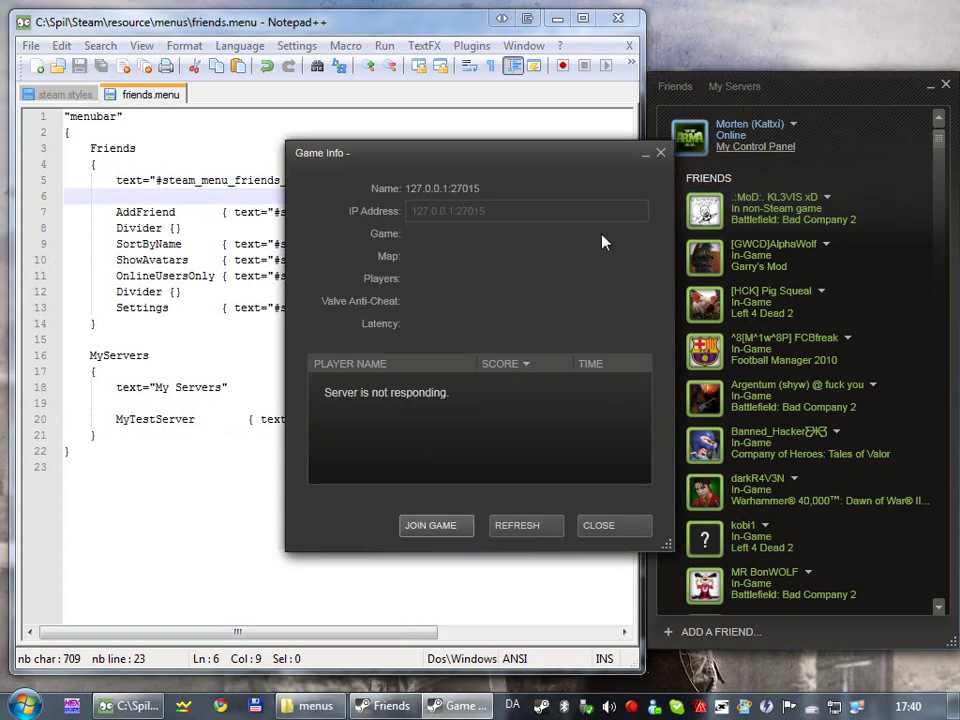
{"action": "left_click", "coordinate": [596, 525]}
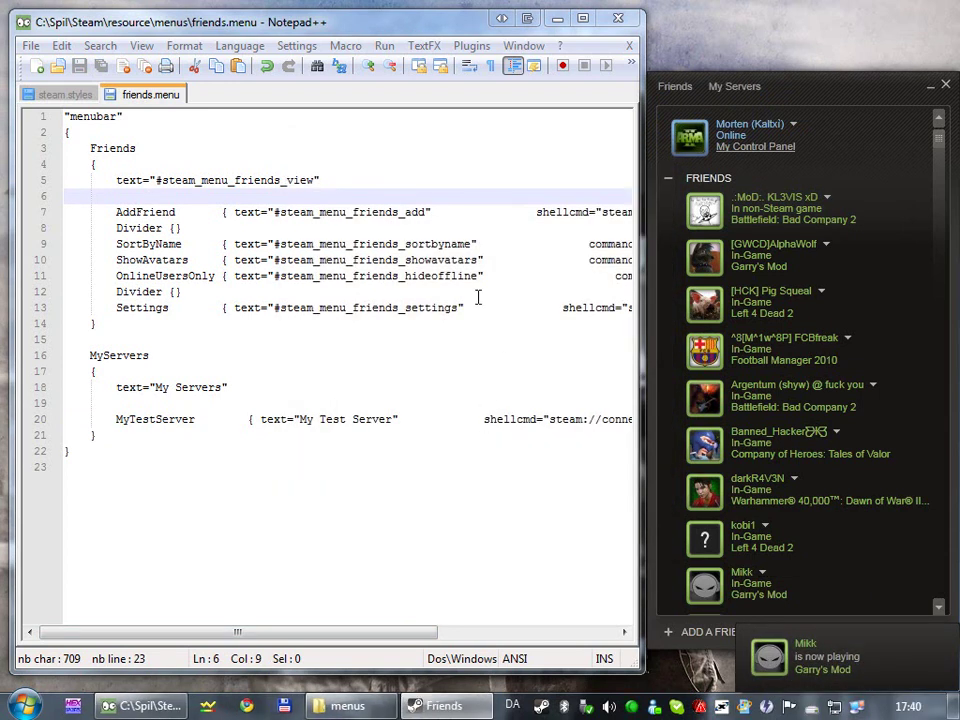
Close friends.menu in Notepad++ and go to the beginning of steam.styles
{"action": "left_click", "coordinate": [214, 495]}
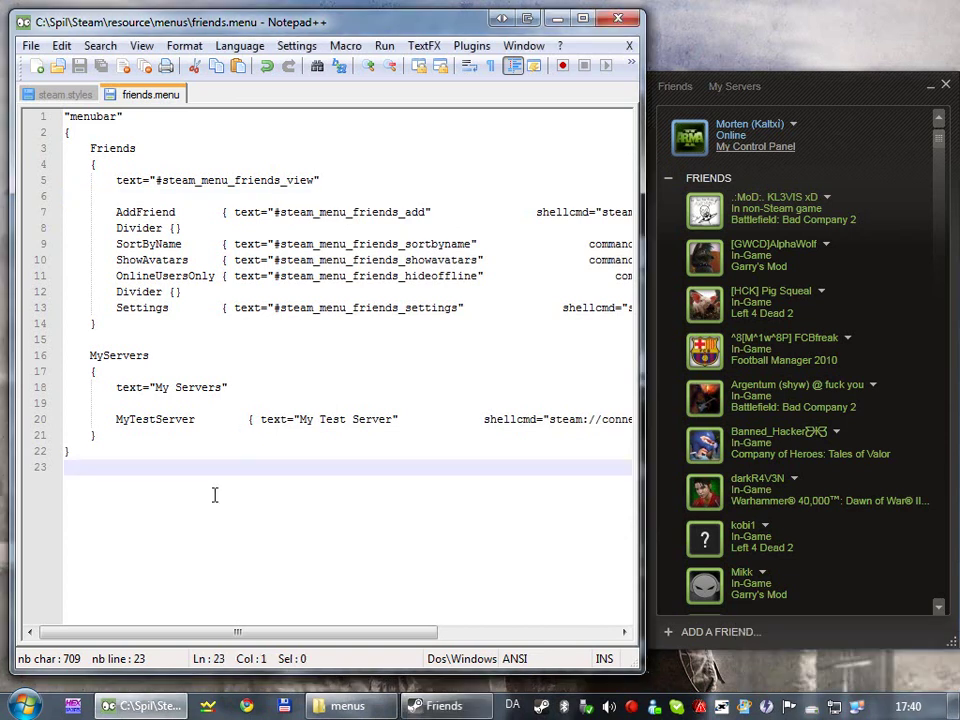
{"action": "right_click", "coordinate": [140, 94]}
{"action": "left_click", "coordinate": [170, 100]}
{"action": "scroll", "coordinate": [270, 347], "scroll_direction": "up", "scroll_amount": 10}
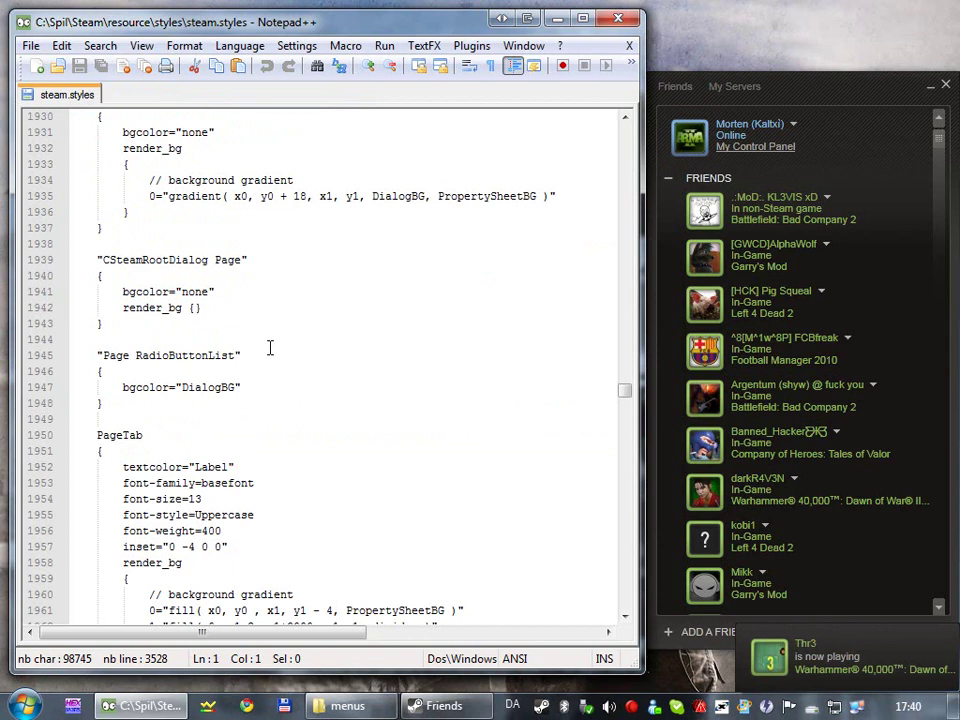
{"action": "left_click_drag", "start_coordinate": [624, 388], "coordinate": [623, 125]}
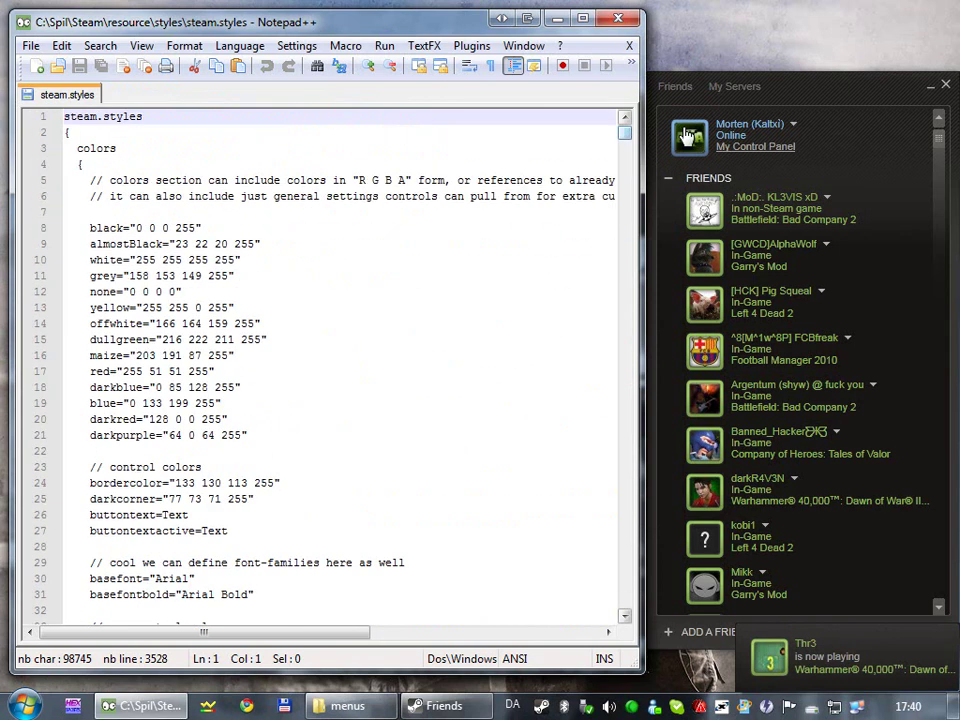
{"action": "left_click", "coordinate": [818, 105]}
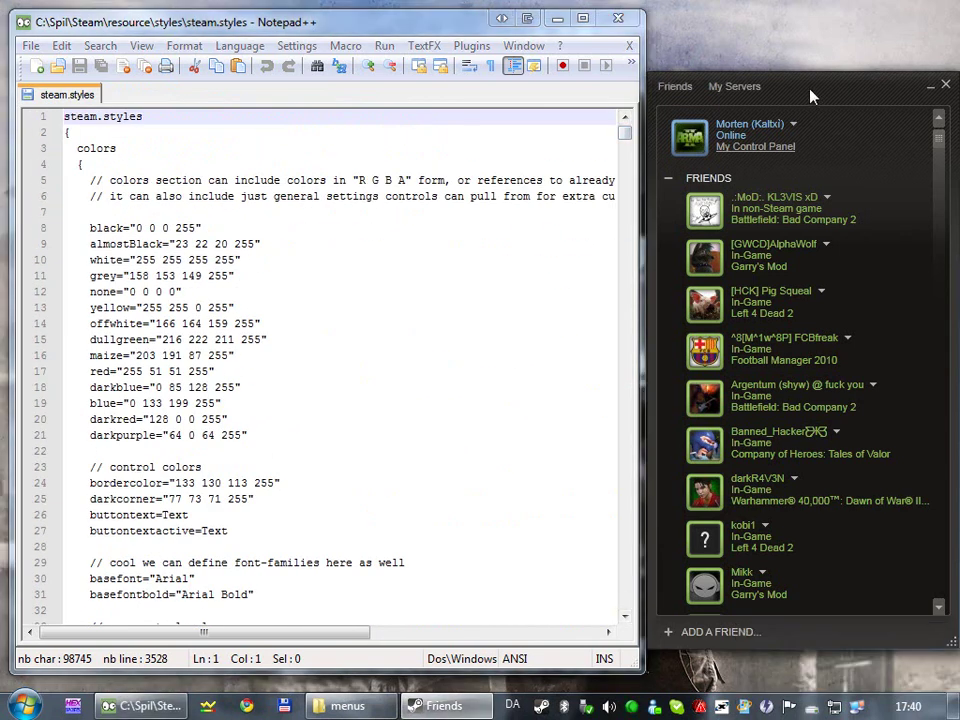
Search steam.styles for "notifica" and examine the notification settings from PanelPosition to StackSize
{"action": "left_click", "coordinate": [461, 228]}
{"action": "key", "text": "ctrl+f"}
{"action": "type", "text": "notifi"}
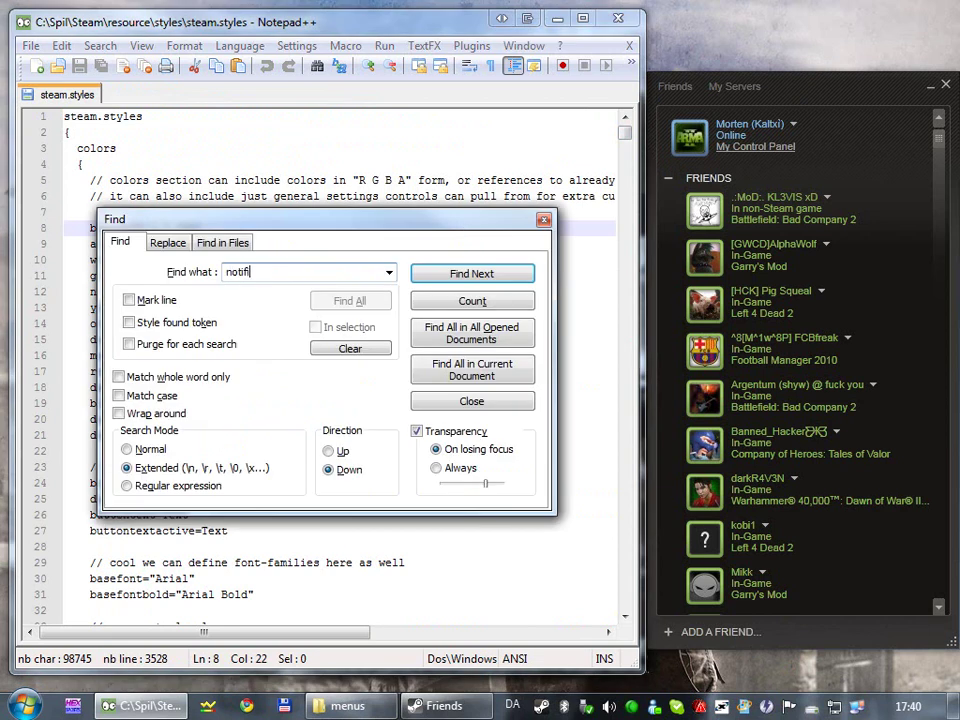
{"action": "type", "text": "ca"}
{"action": "key", "text": "Return"}
{"action": "key", "text": "Escape"}
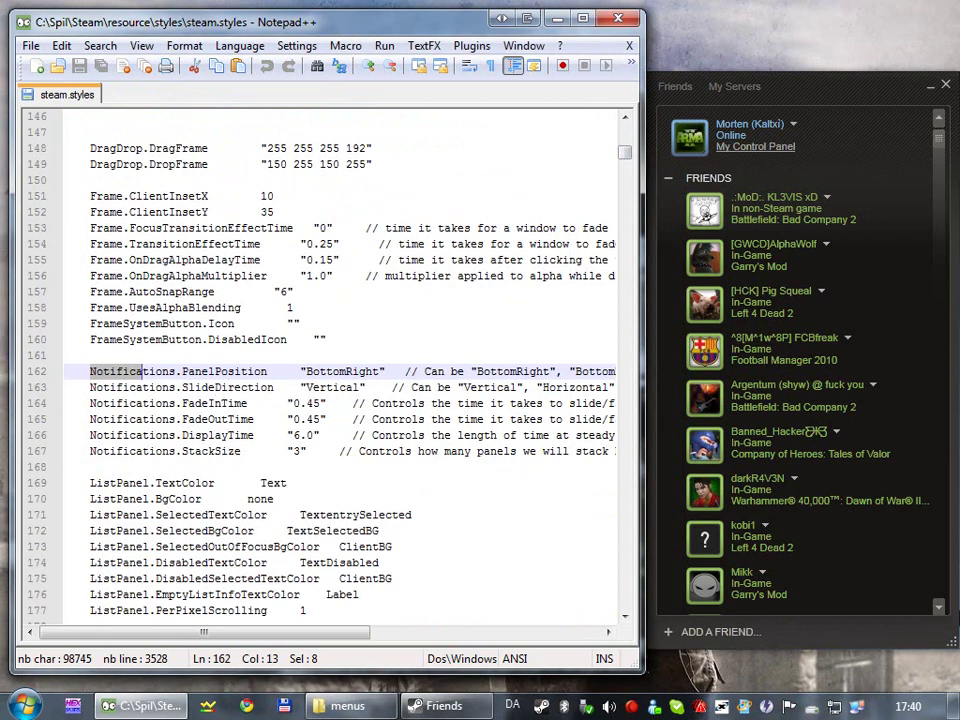
{"action": "double_click", "coordinate": [320, 371]}
{"action": "left_click", "coordinate": [287, 452]}
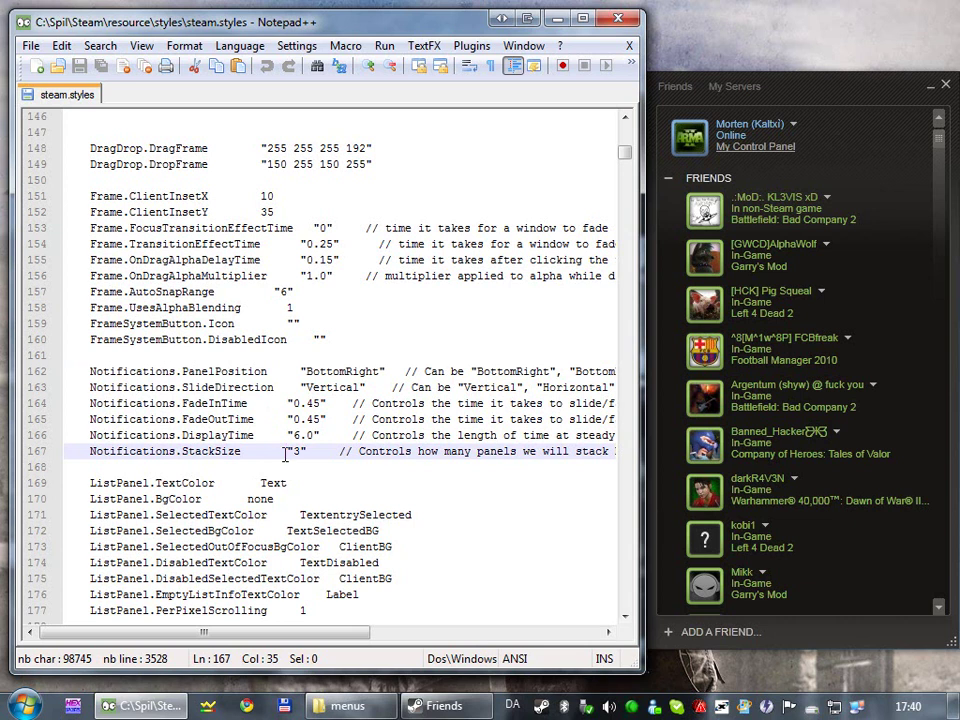
Review the Notifications block in steam.styles, focusing on the StackSize and FadeInTime values
{"action": "key", "text": "shift+Home"}
{"action": "key", "text": "shift+Up"}
{"action": "key", "text": "shift+Up"}
{"action": "key", "text": "shift+Up"}
{"action": "key", "text": "shift+Up"}
{"action": "key", "text": "shift+Up"}
{"action": "key", "text": "shift+Up"}
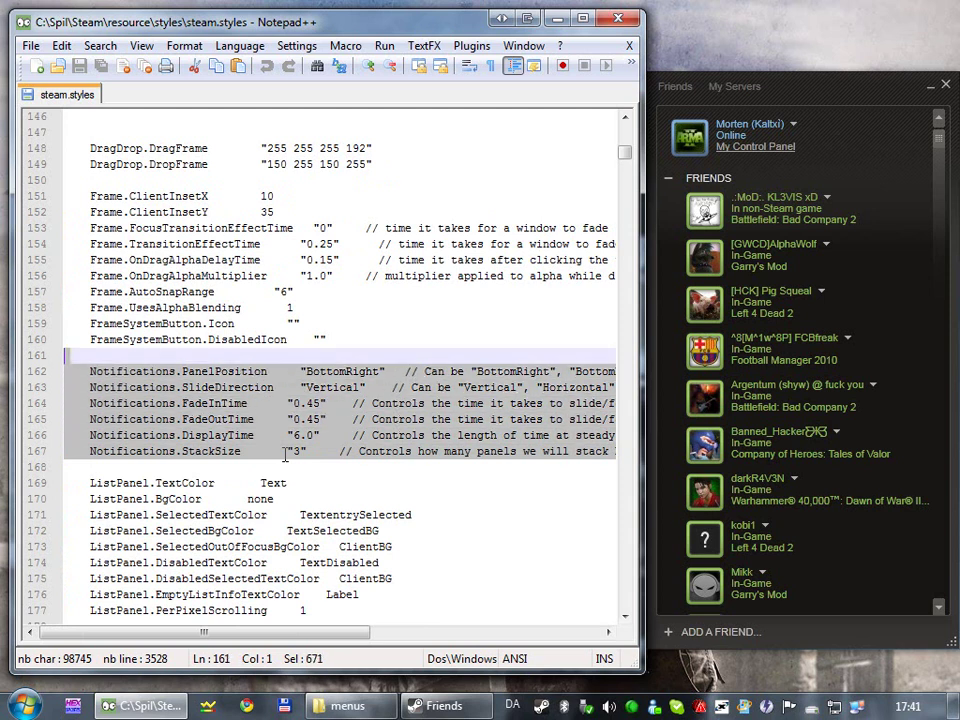
{"action": "left_click", "coordinate": [290, 451]}
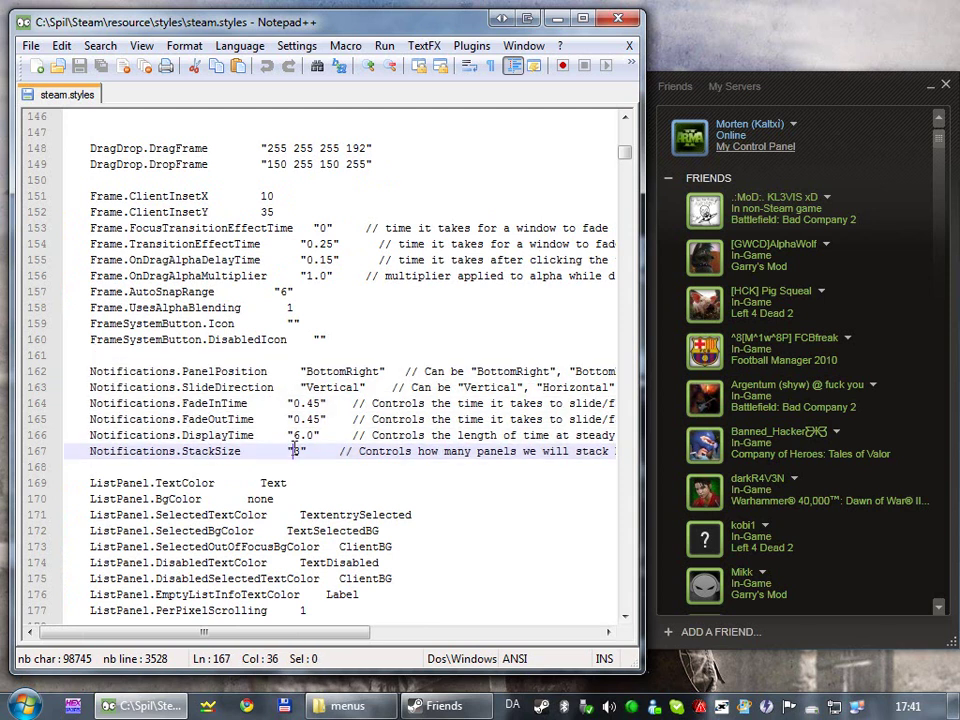
{"action": "left_click_drag", "start_coordinate": [296, 451], "coordinate": [322, 403]}
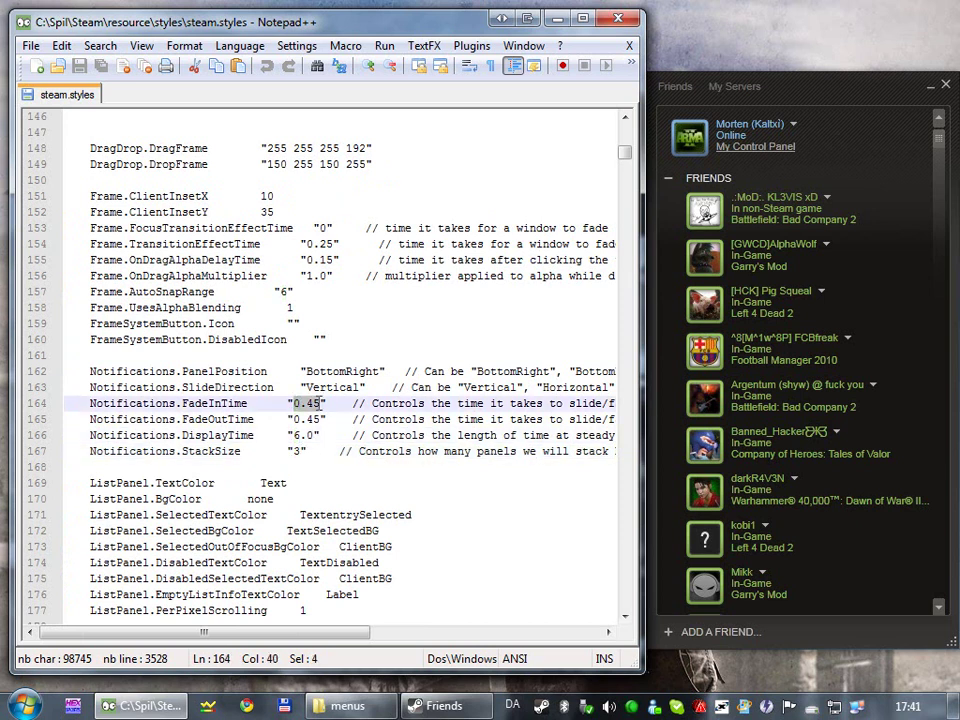
Examine the SlideDirection and PanelPosition values and the alternatives listed in their comments
{"action": "double_click", "coordinate": [312, 387]}
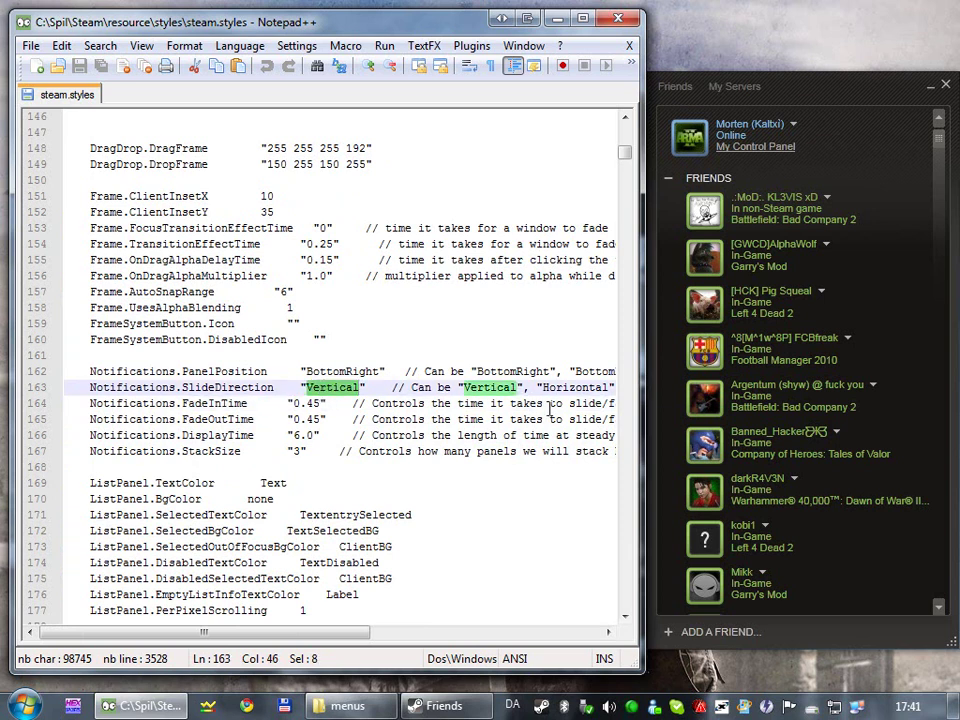
{"action": "double_click", "coordinate": [575, 387]}
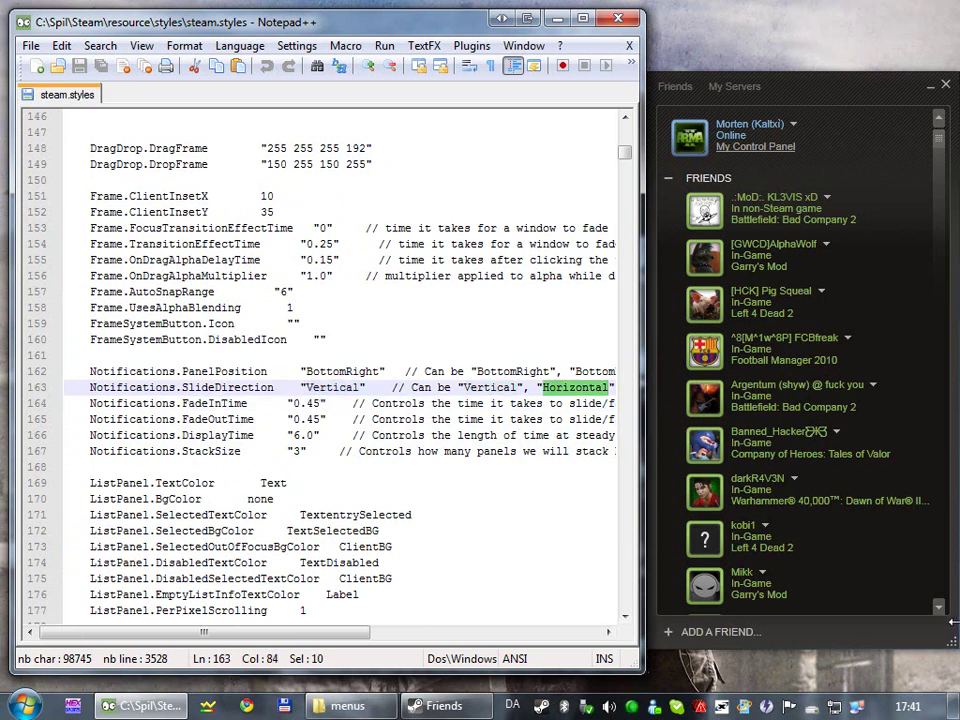
{"action": "left_click_drag", "start_coordinate": [200, 632], "coordinate": [218, 632]}
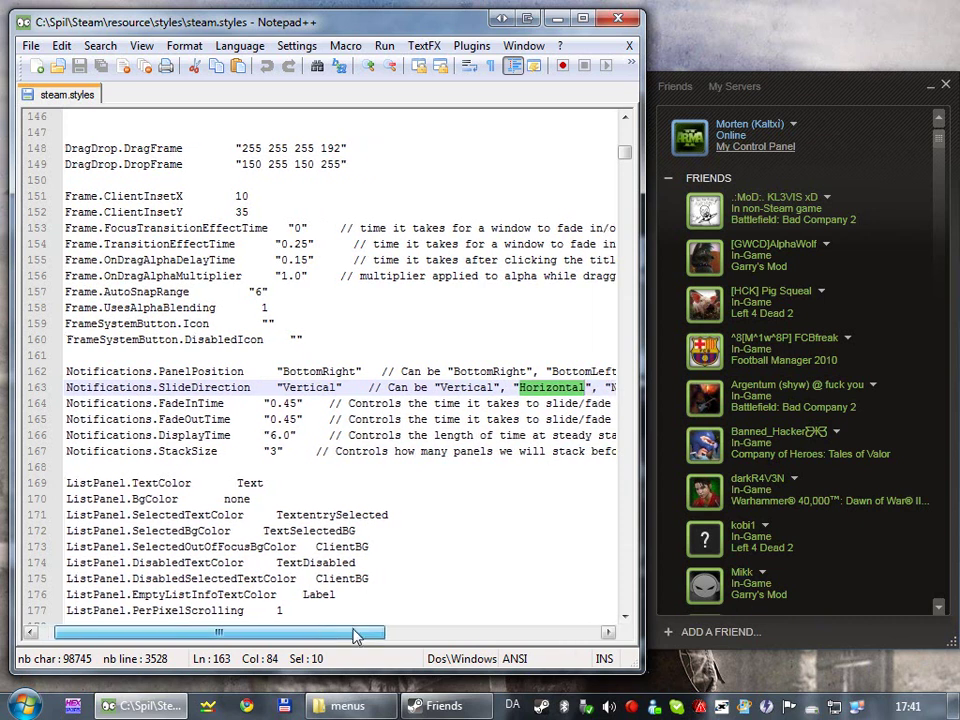
{"action": "double_click", "coordinate": [300, 371]}
{"action": "left_click_drag", "start_coordinate": [333, 636], "coordinate": [322, 636]}
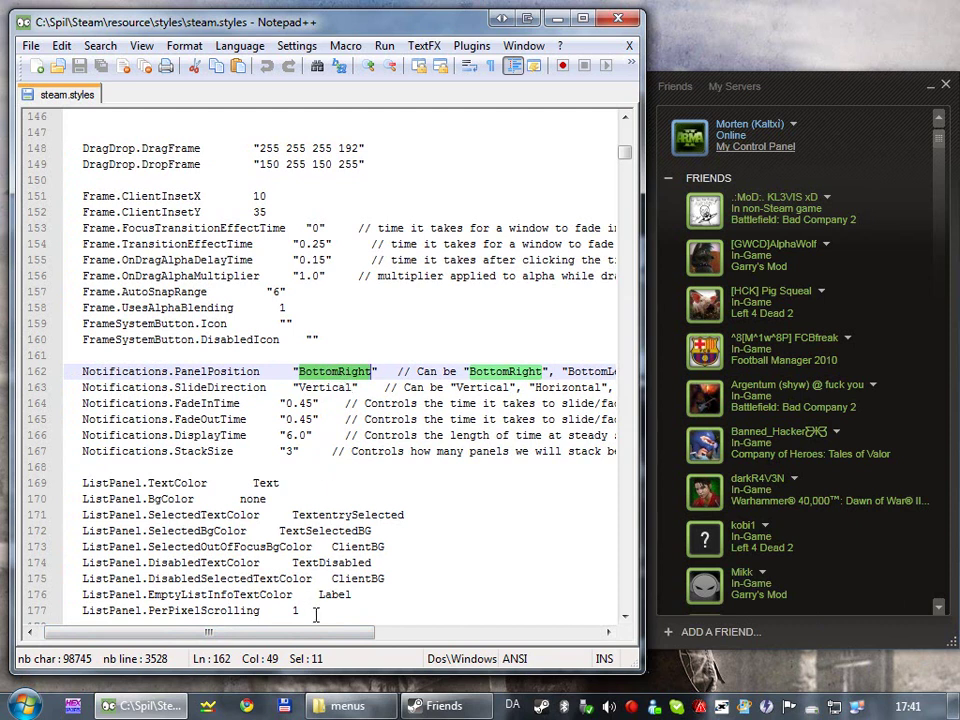
{"action": "left_click_drag", "start_coordinate": [313, 636], "coordinate": [306, 636]}
Set Notifications.StackSize to 6 and save steam.styles, dismissing the Add a Friend window
{"action": "double_click", "coordinate": [297, 451]}
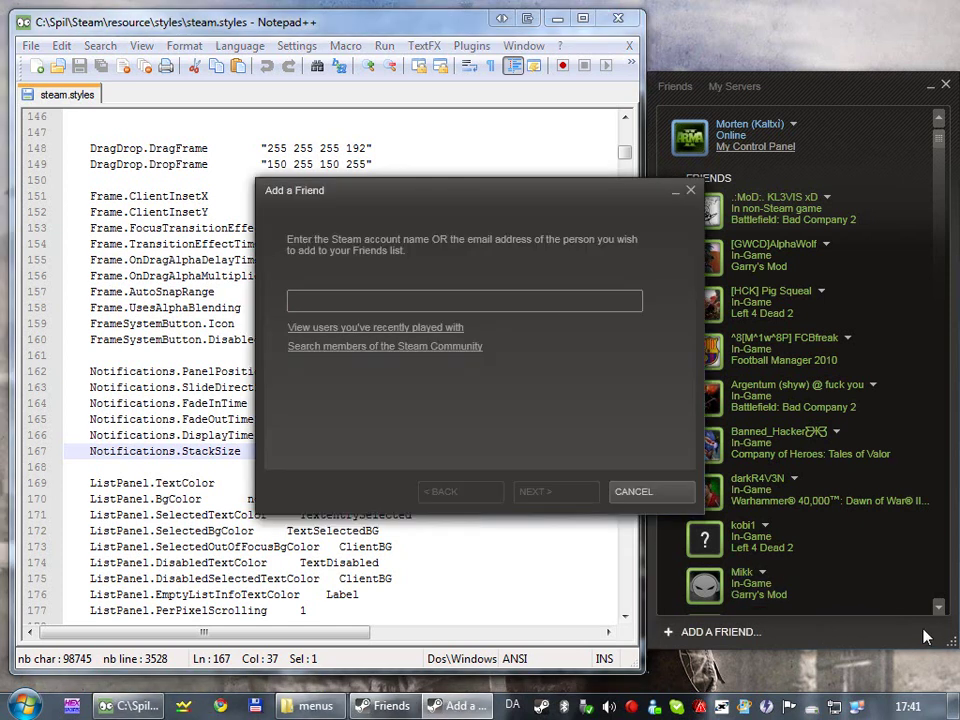
{"action": "left_click", "coordinate": [634, 491]}
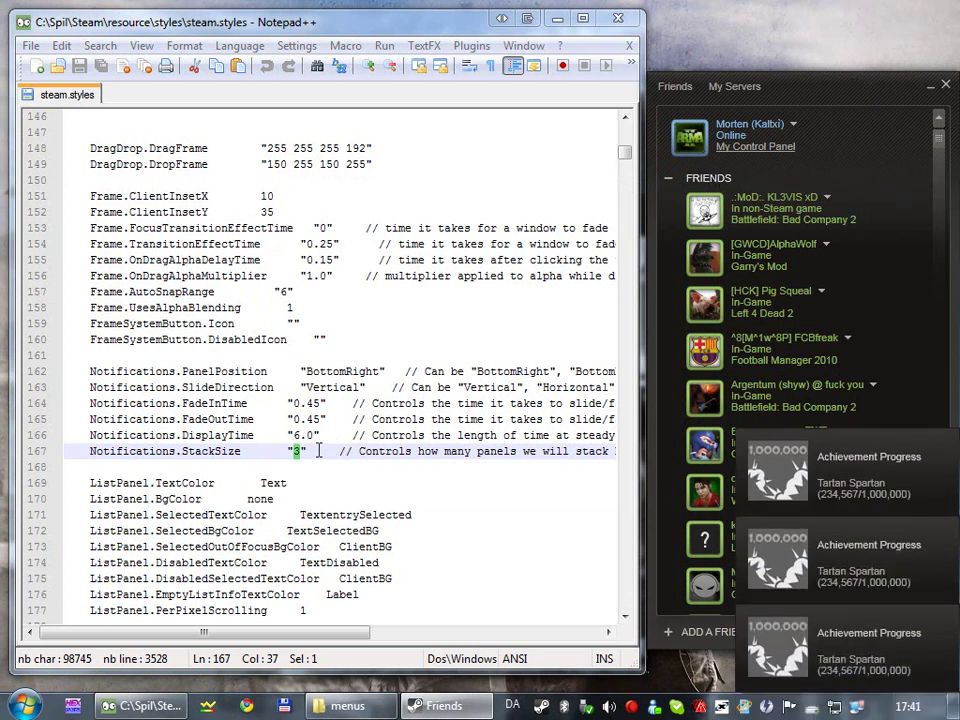
{"action": "type", "text": "6"}
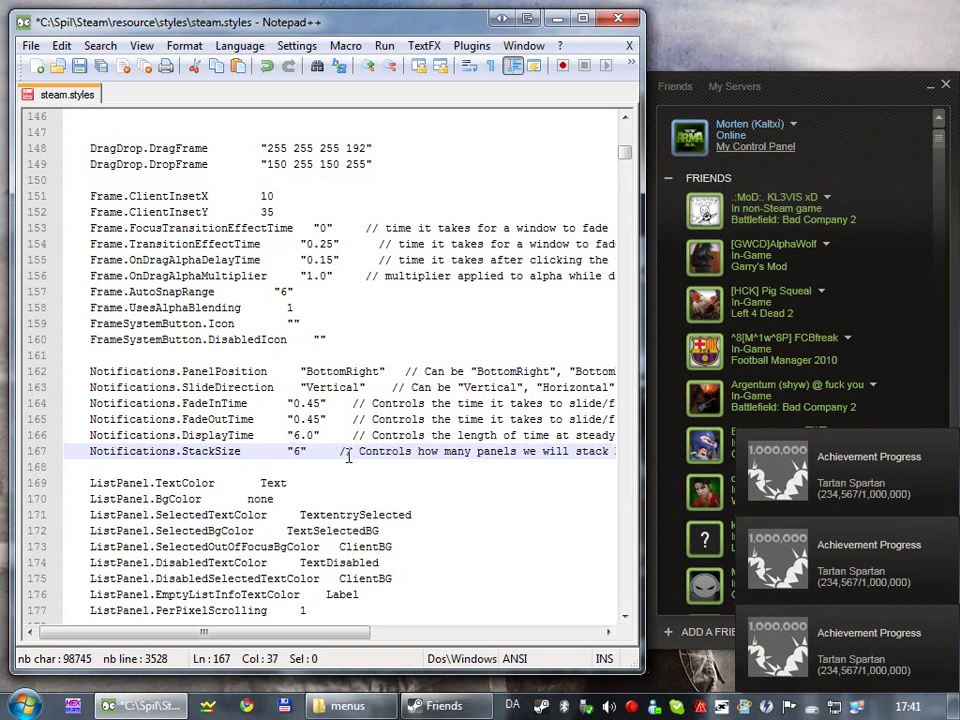
{"action": "key", "text": "ctrl+s"}
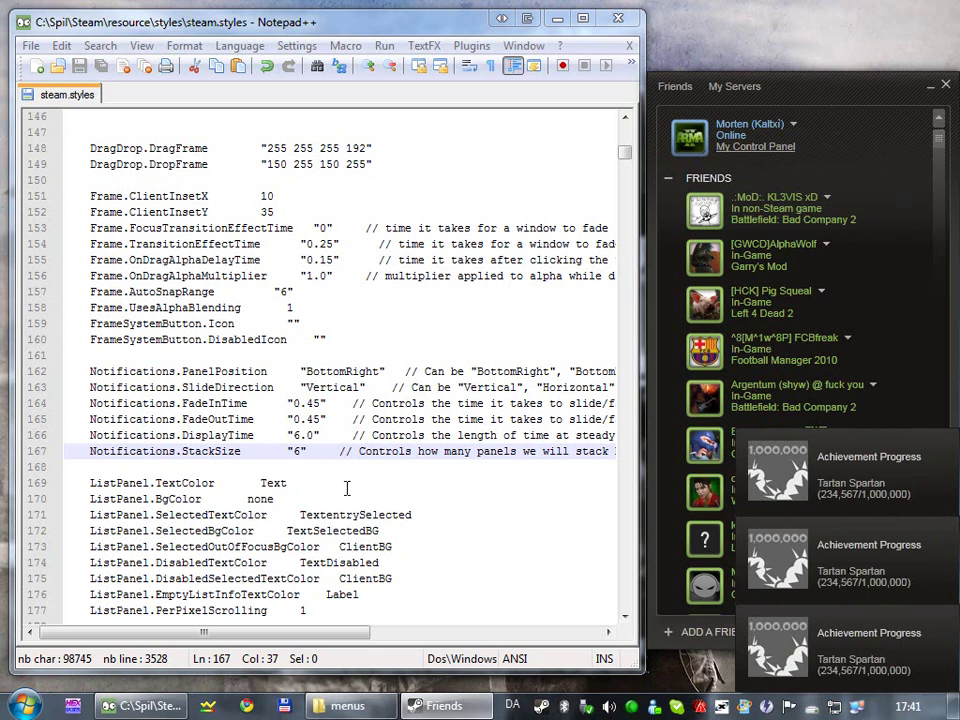
Set Notifications.StackSize to 3 in steam.styles and close Notepad++
{"action": "left_click", "coordinate": [298, 452]}
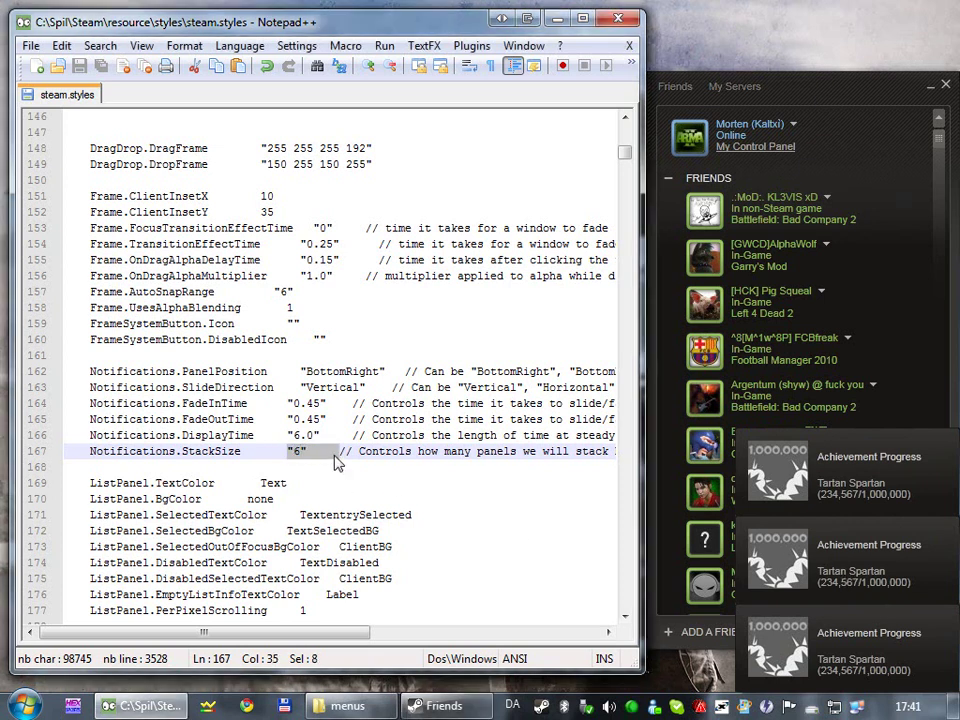
{"action": "key", "text": "Delete"}
{"action": "type", "text": "3"}
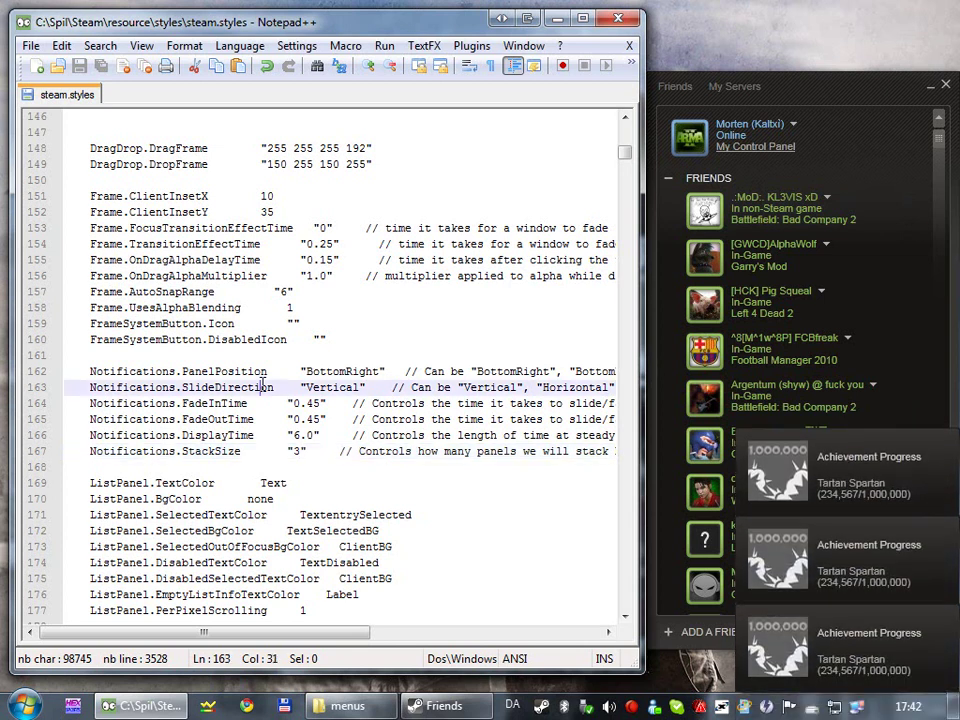
{"action": "left_click", "coordinate": [298, 387]}
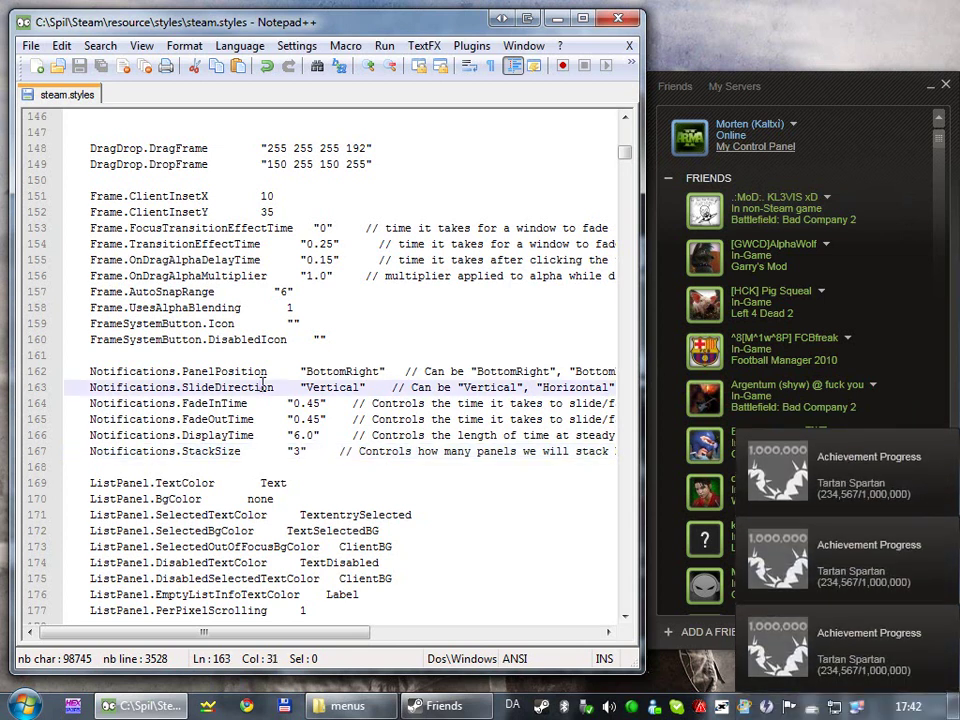
{"action": "left_click", "coordinate": [617, 18]}
Check the My Servers menu in the Friends window, and close the Friends window
{"action": "left_click", "coordinate": [676, 87]}
{"action": "mouse_move", "coordinate": [729, 89]}
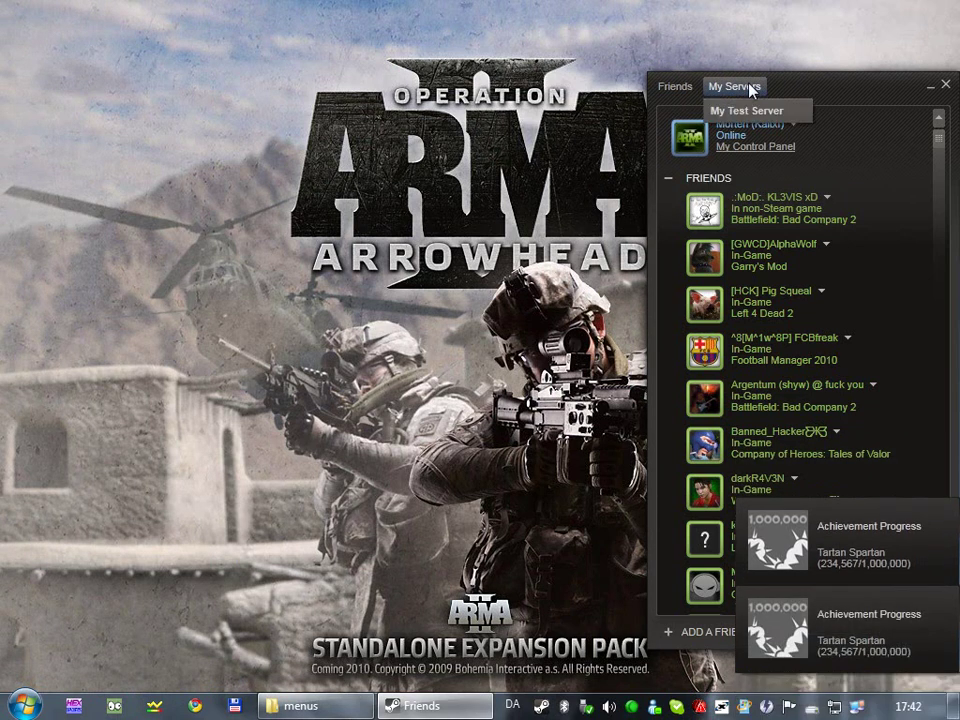
{"action": "left_click", "coordinate": [840, 94]}
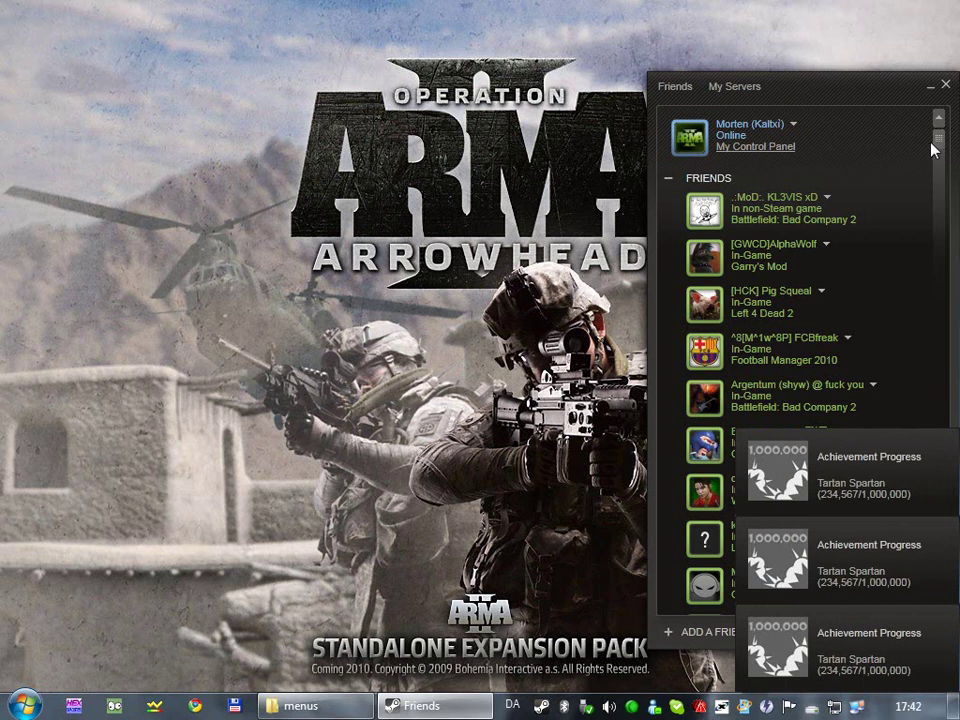
{"action": "scroll", "coordinate": [934, 149], "scroll_direction": "down", "scroll_amount": 1}
{"action": "scroll", "coordinate": [934, 149], "scroll_direction": "up", "scroll_amount": 1}
{"action": "left_click", "coordinate": [945, 84]}
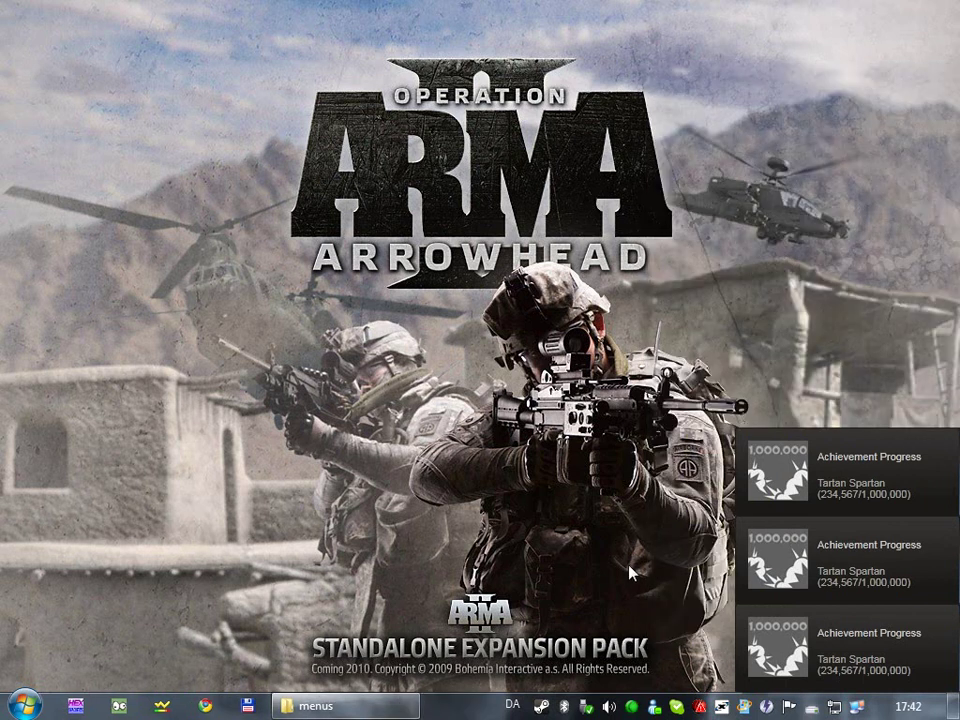
Open Steam's Settings window to view the account page, and cancel it
{"action": "right_click", "coordinate": [541, 706]}
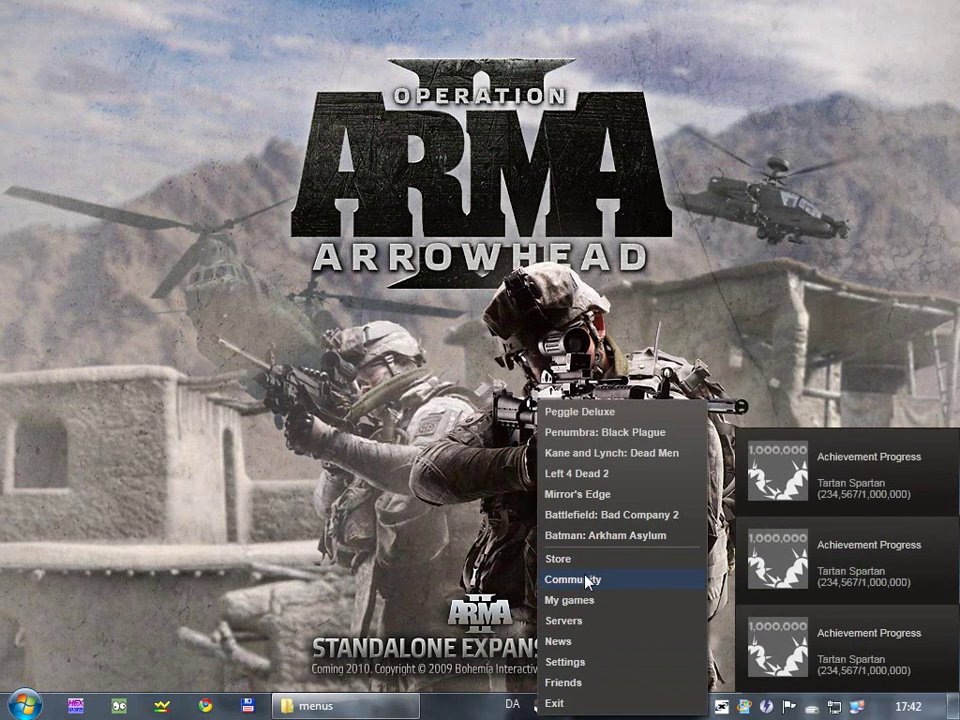
{"action": "left_click", "coordinate": [565, 662]}
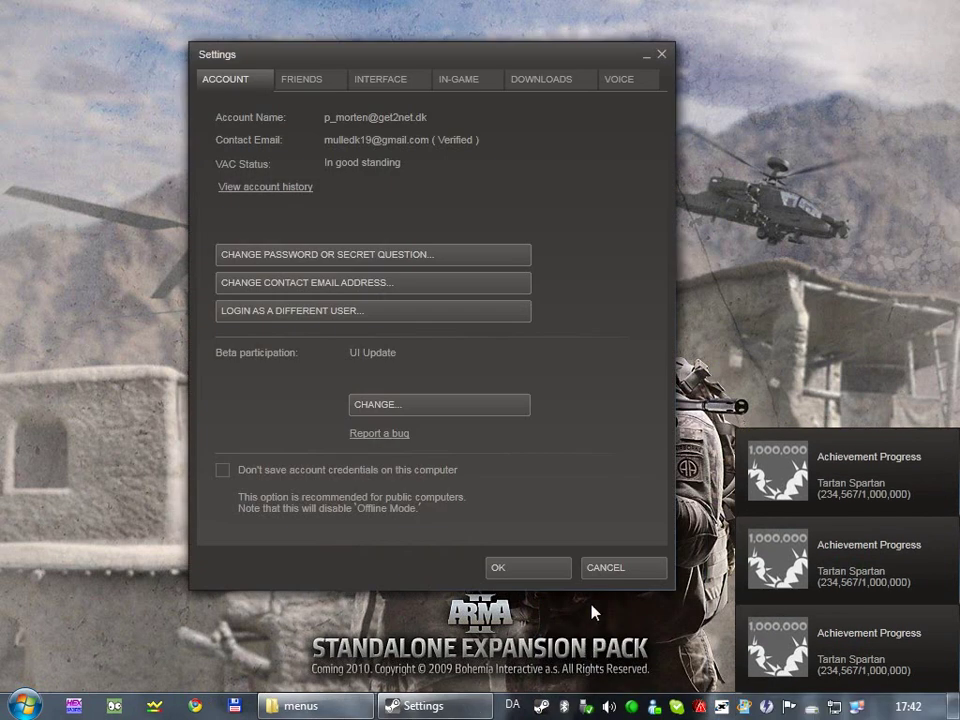
{"action": "left_click", "coordinate": [616, 567]}
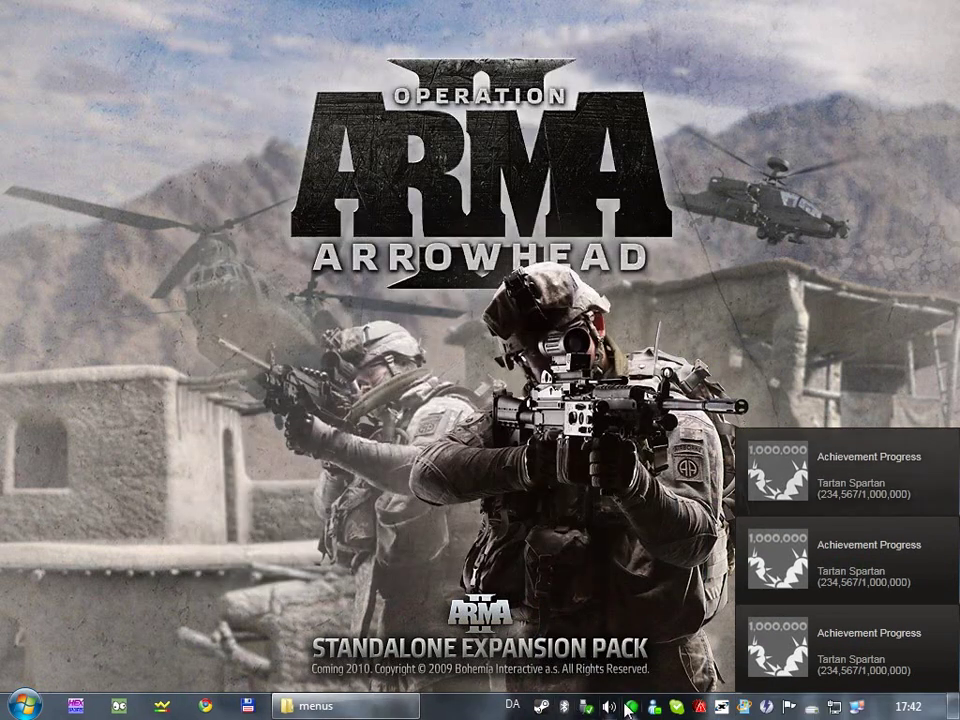